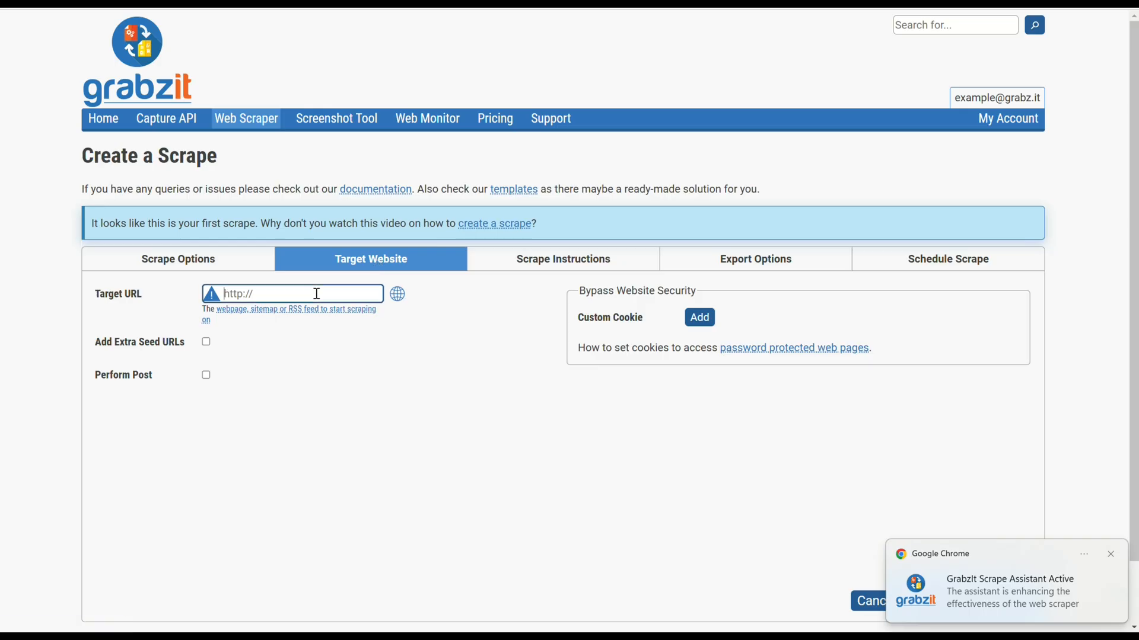
text(https://www.astro)
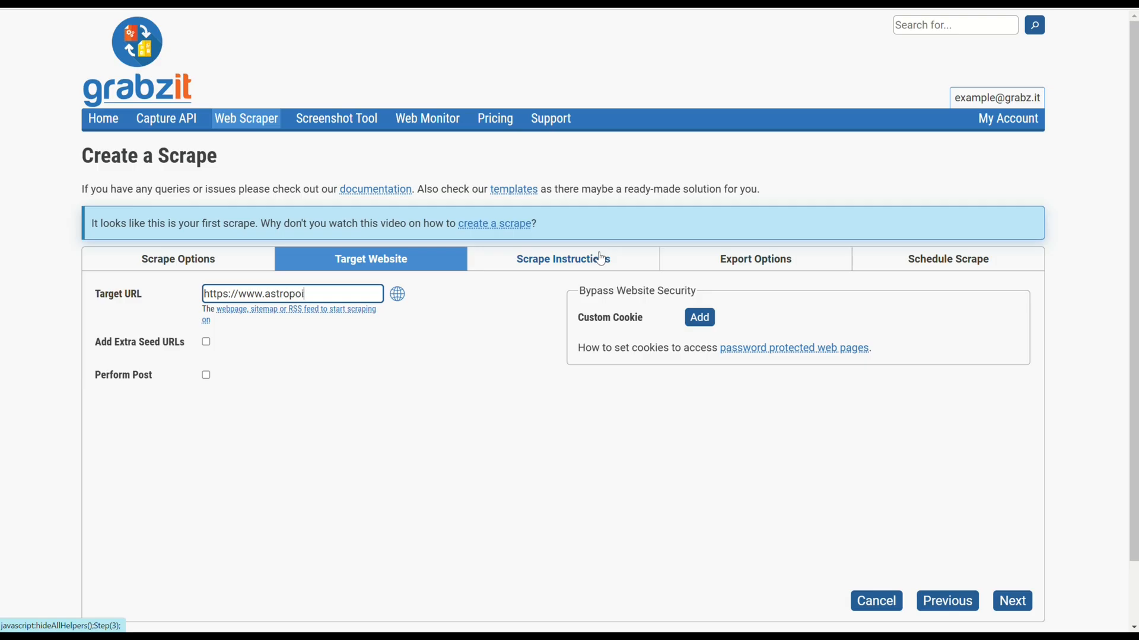
text(pionner.o)
key(BackSpace)
text(nlblog/)
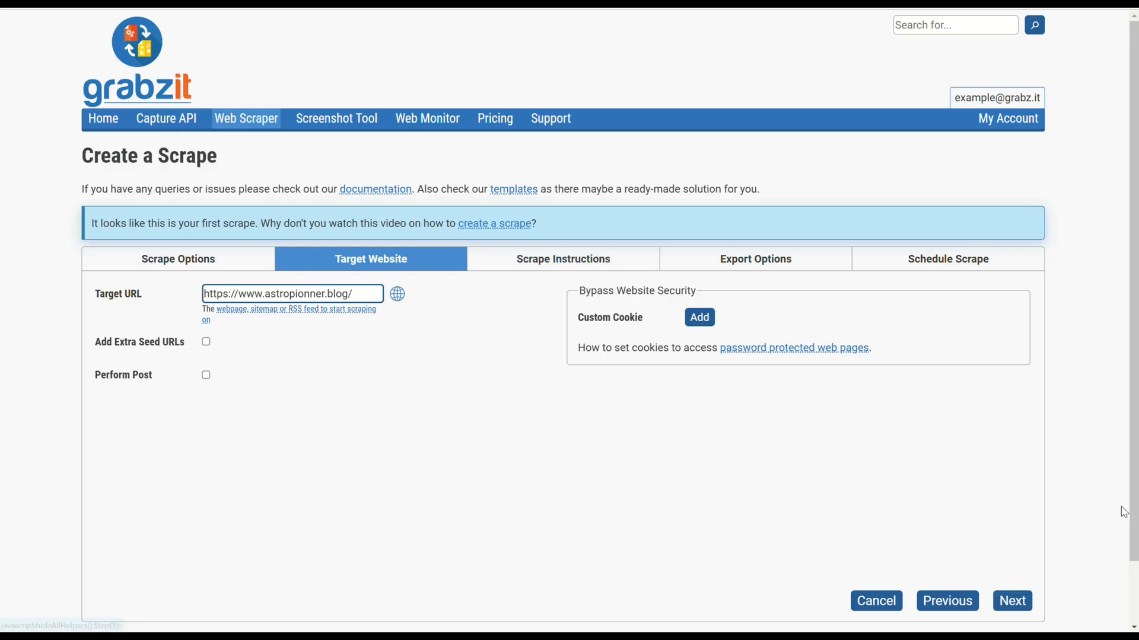
click(1024, 610)
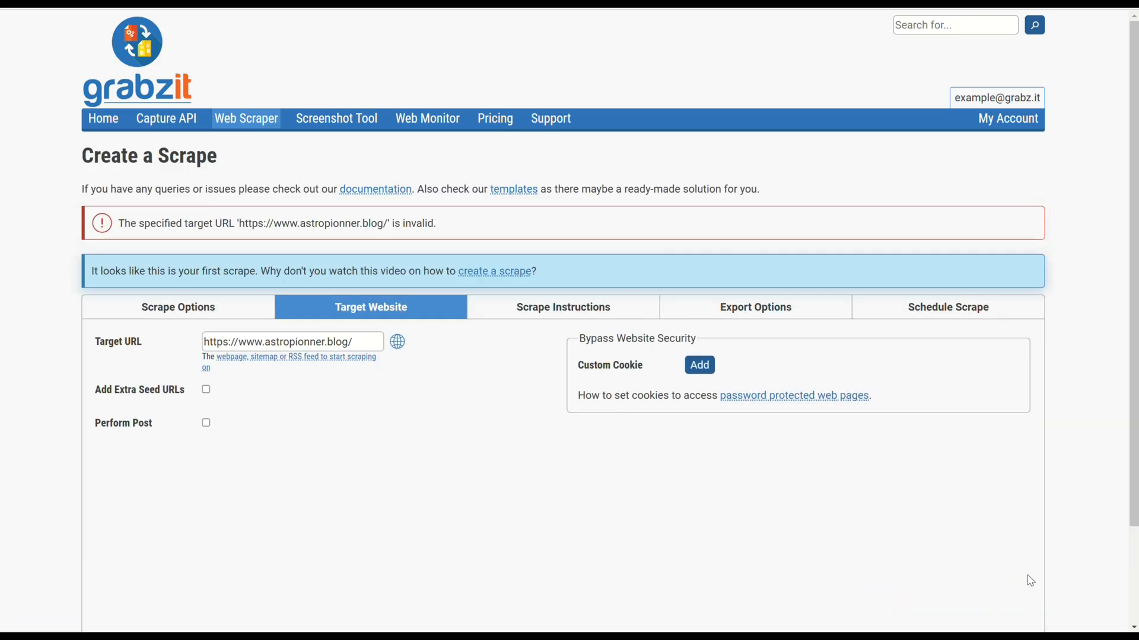
click(312, 340)
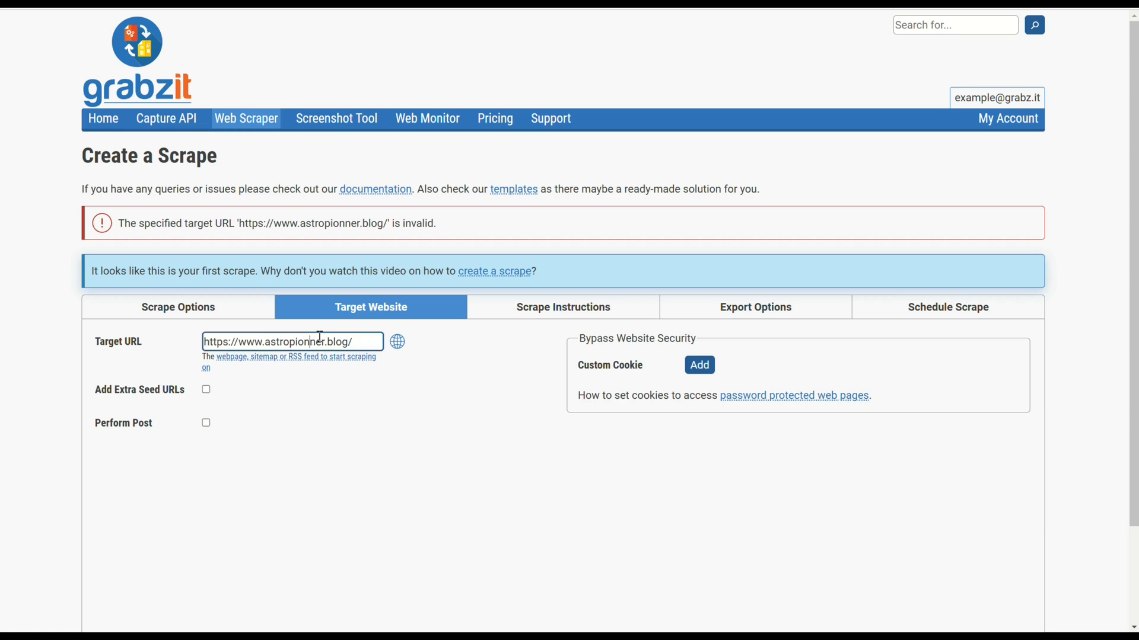
key(BackSpace)
text(e)
scroll(994, 507, down, 2)
click(1005, 533)
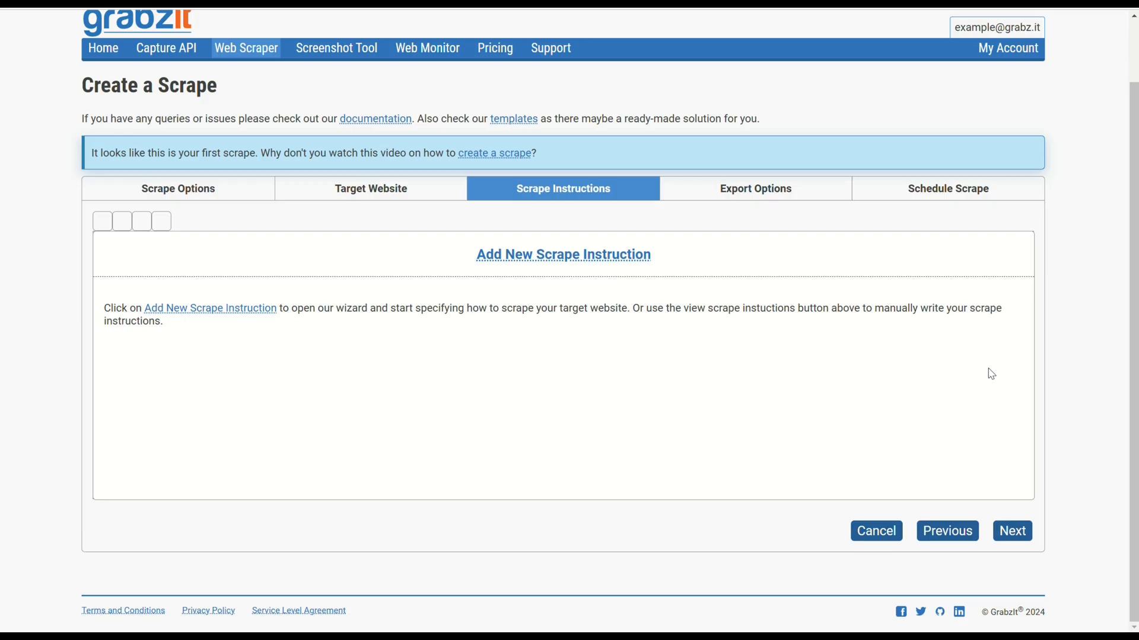
Step: Limit the scrape in the scrape options so that it stops after 5 pages
click(199, 194)
click(205, 506)
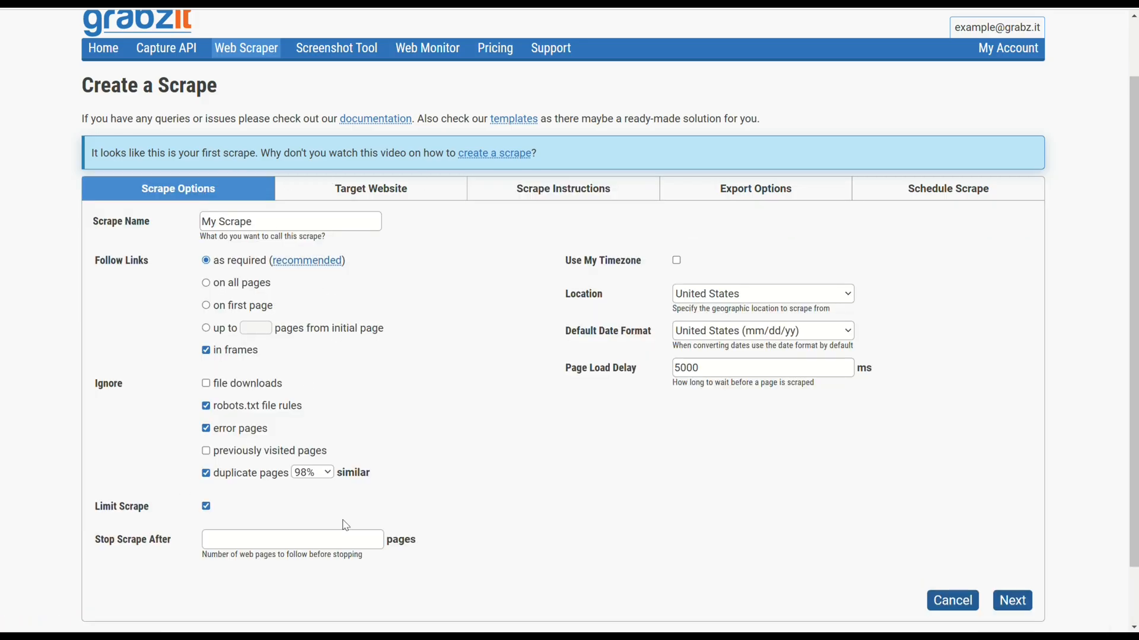
click(363, 537)
text(5)
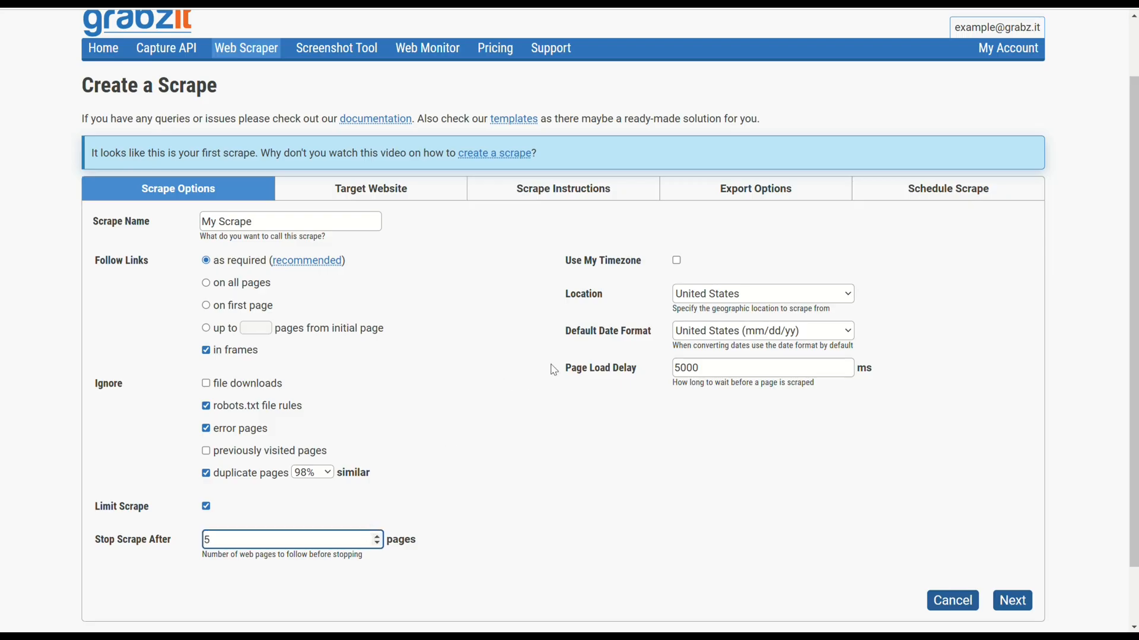
Step: Add a scrape instruction that extracts the text of all article titles on the blog page, assigned to the Default Template
click(587, 190)
click(557, 261)
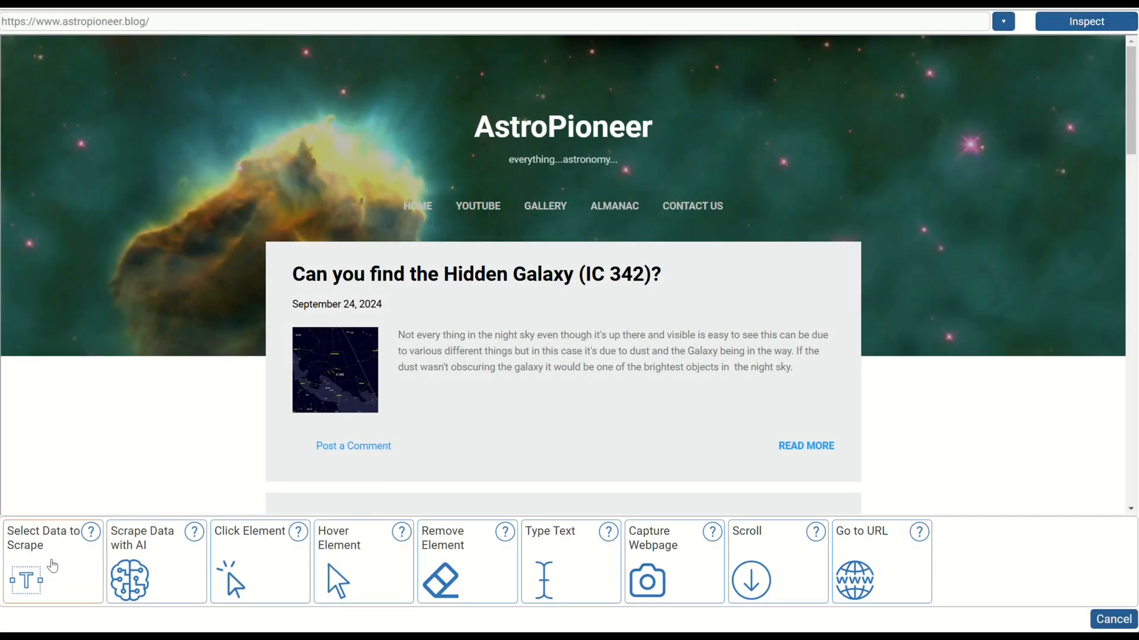
click(52, 566)
click(448, 273)
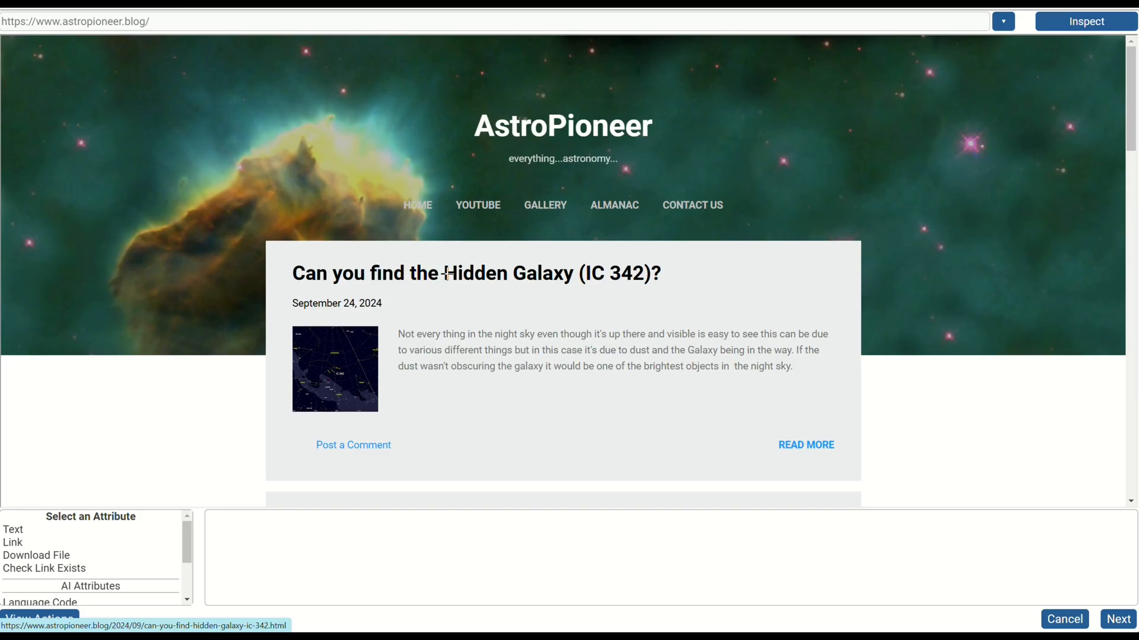
scroll(459, 308, down, 3)
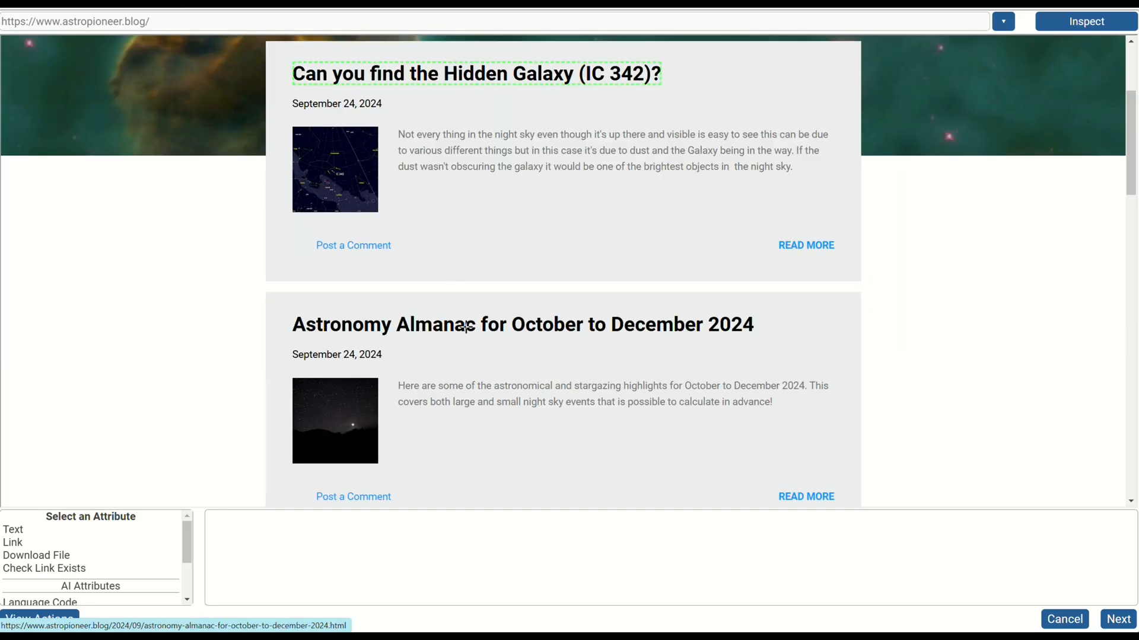
click(465, 326)
scroll(465, 325, down, 5)
scroll(532, 264, up, 3)
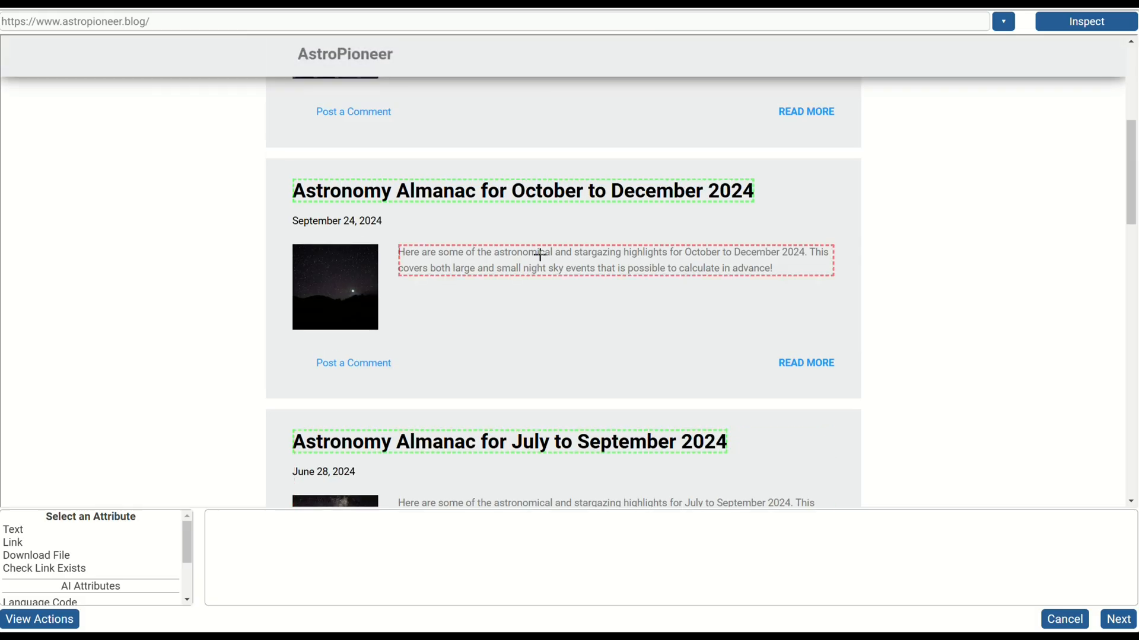
scroll(538, 258, up, 3)
click(34, 529)
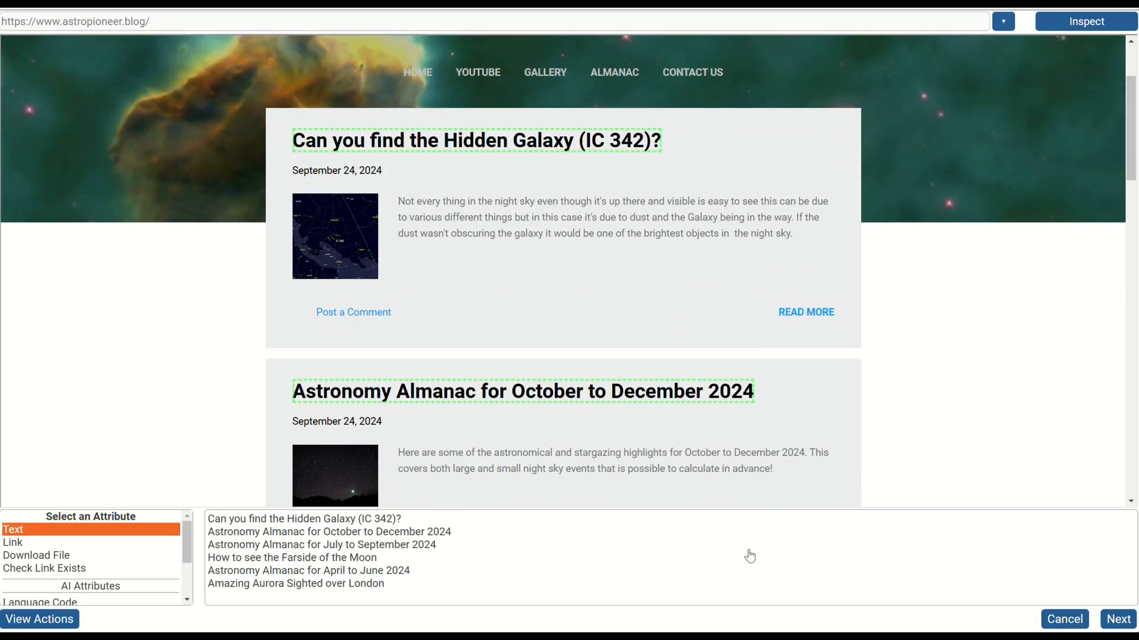
click(1127, 622)
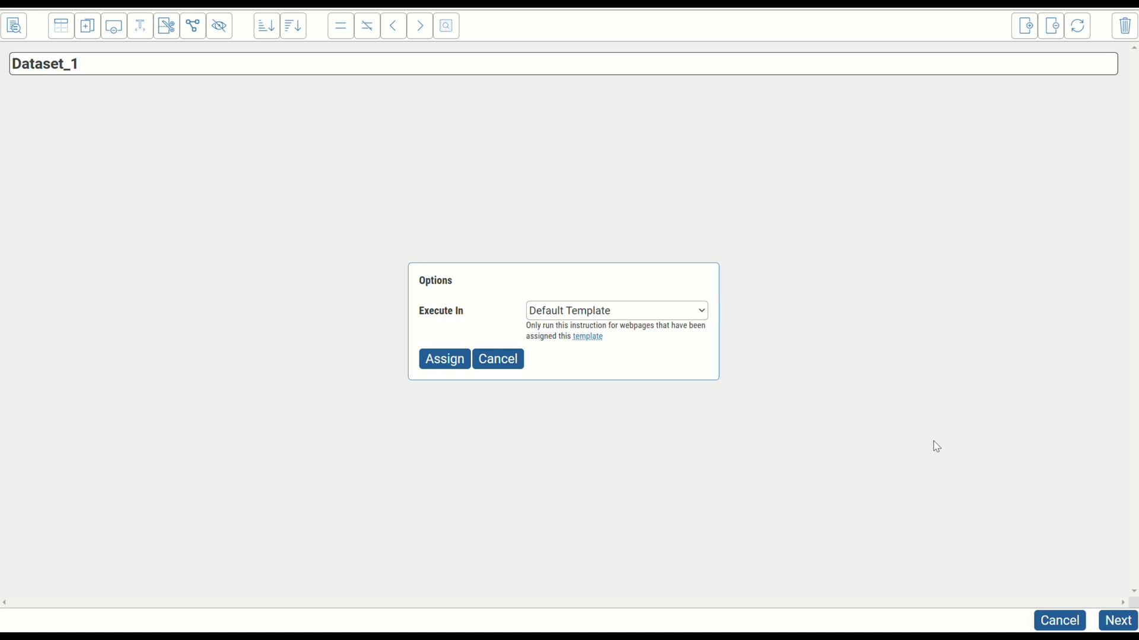
click(433, 360)
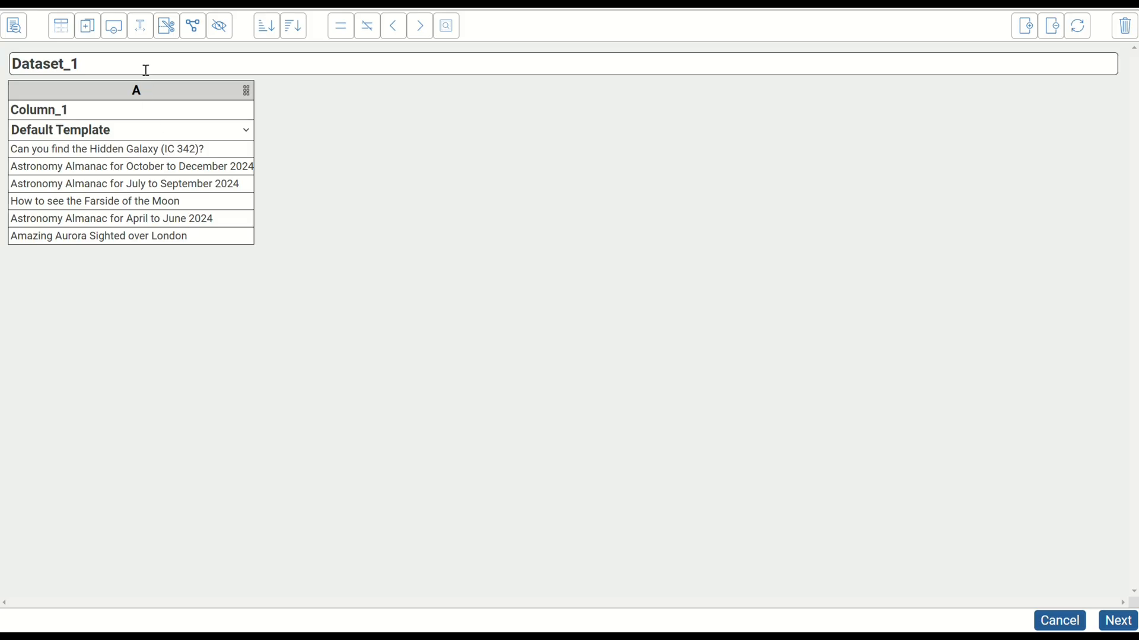
Step: Name the dataset Articles and its column Title, and save the scrape instruction
click(146, 67)
text(Articles)
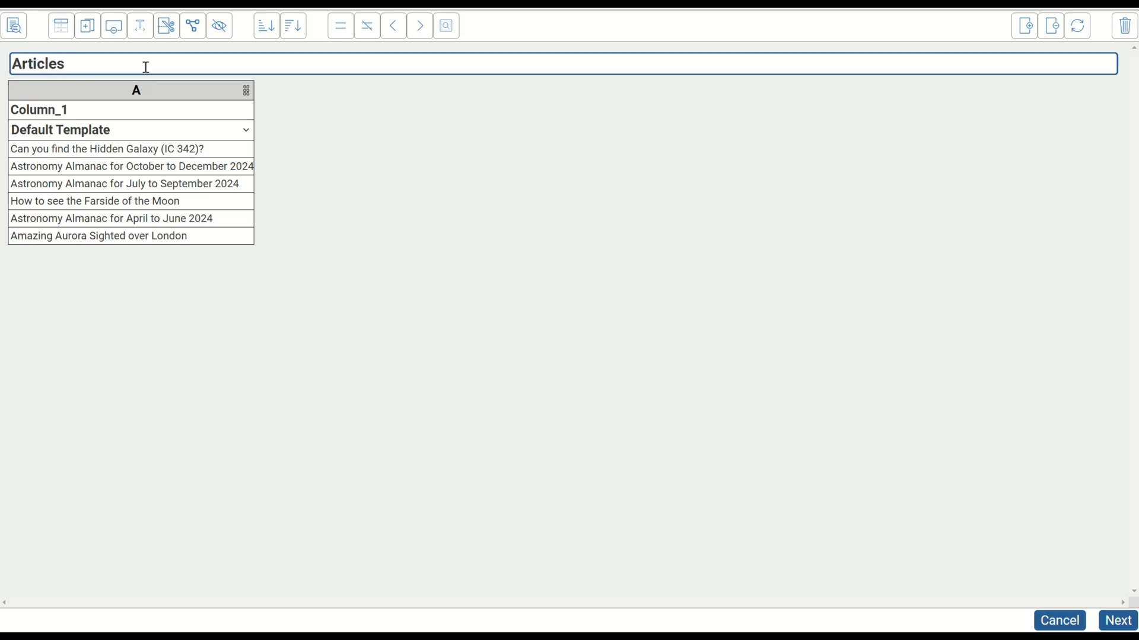
click(170, 104)
text(Title)
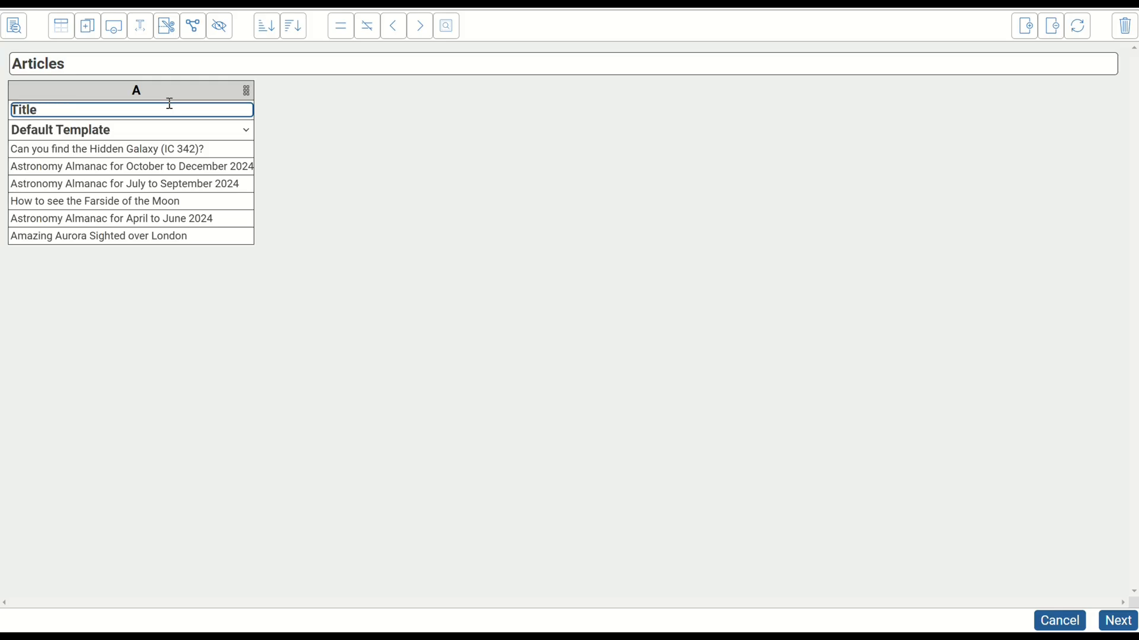
click(1111, 620)
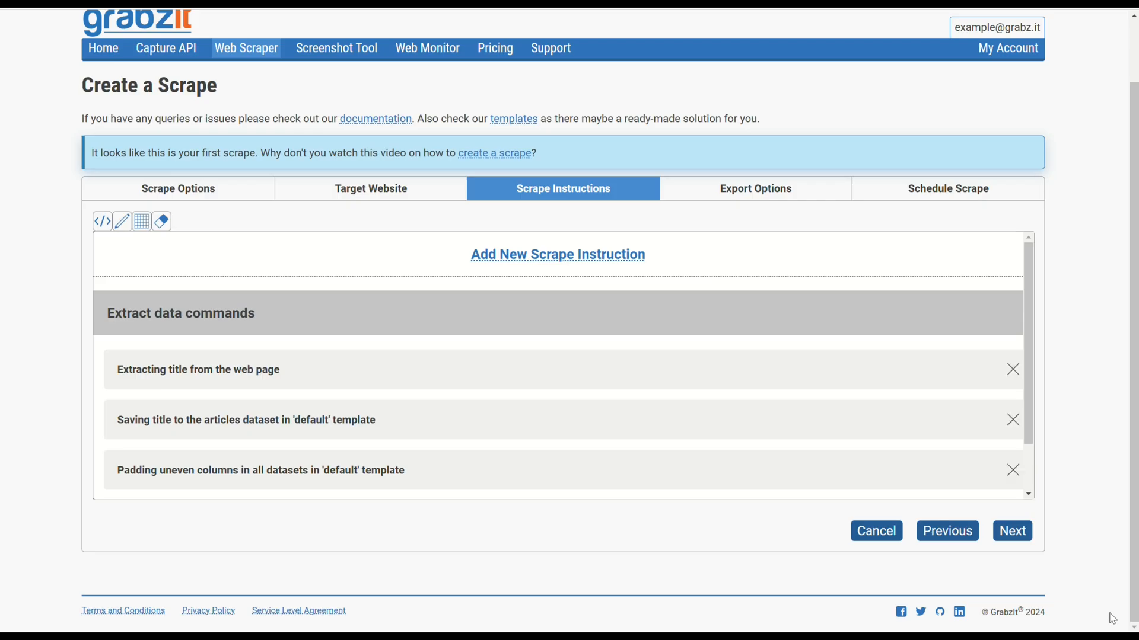
Step: Add a scrape instruction that extracts the text of all article publication dates, assigned to the Default Template
click(554, 243)
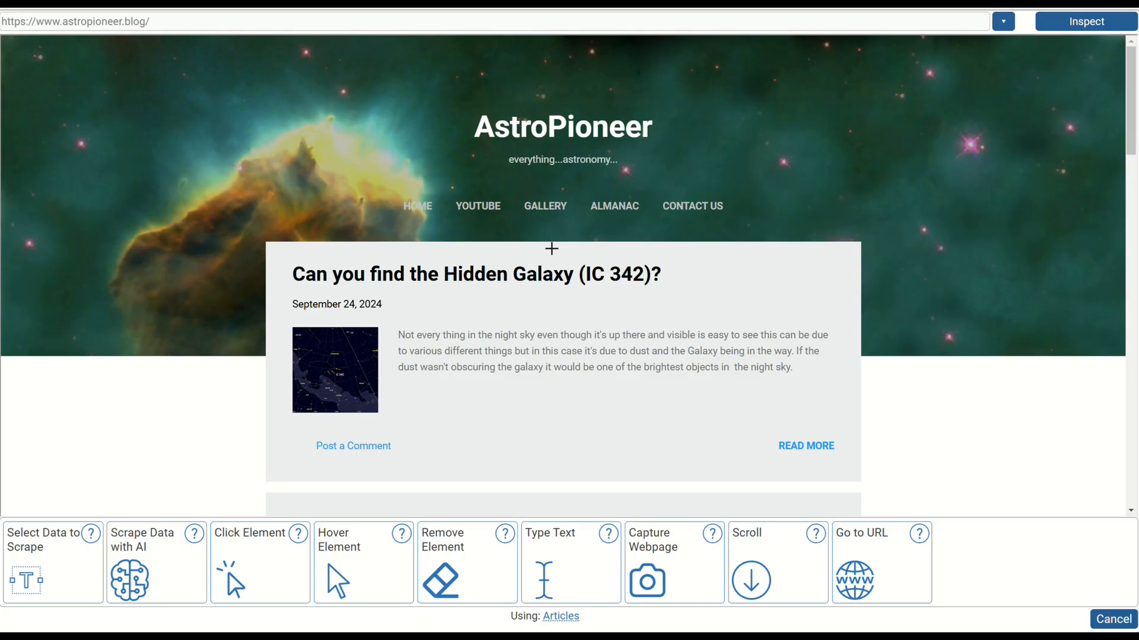
scroll(503, 262, down, 1)
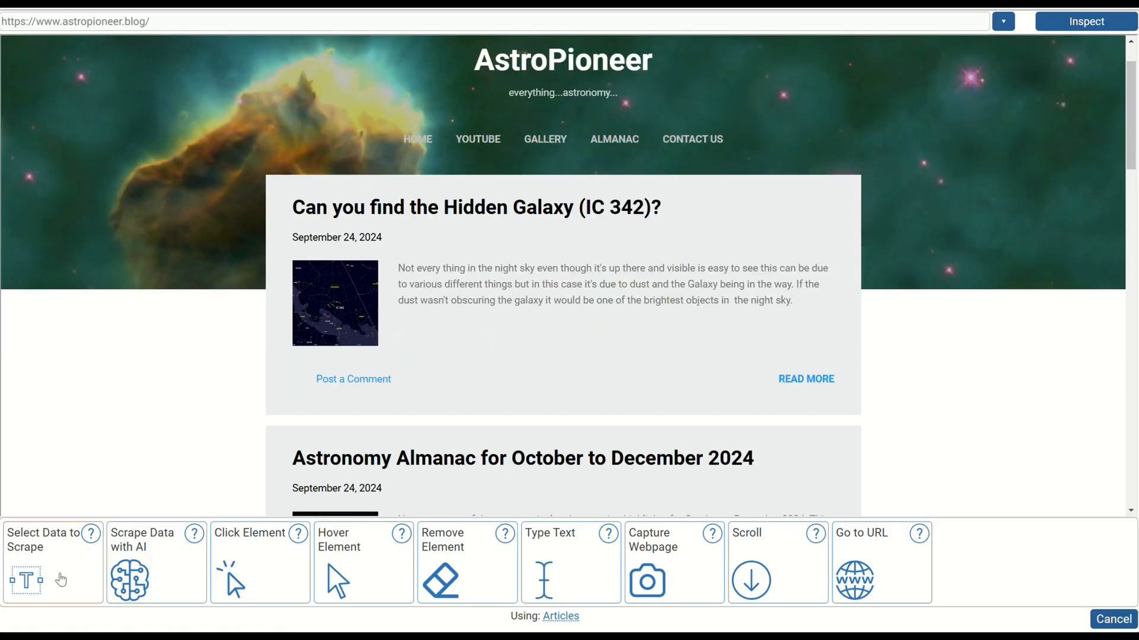
click(61, 576)
click(356, 236)
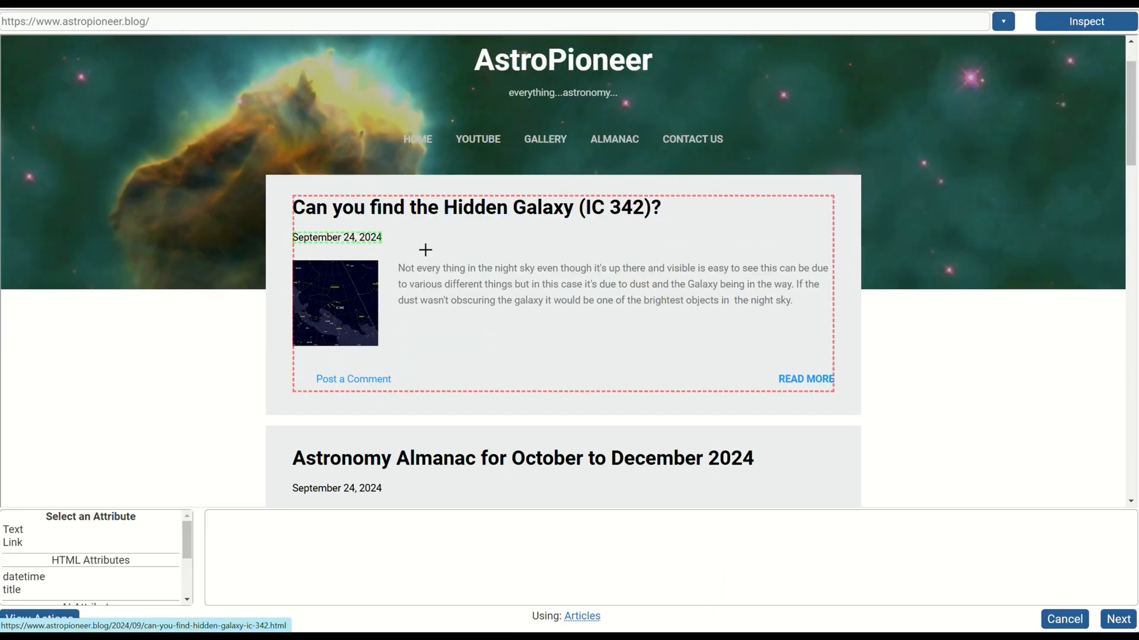
scroll(421, 249, down, 2)
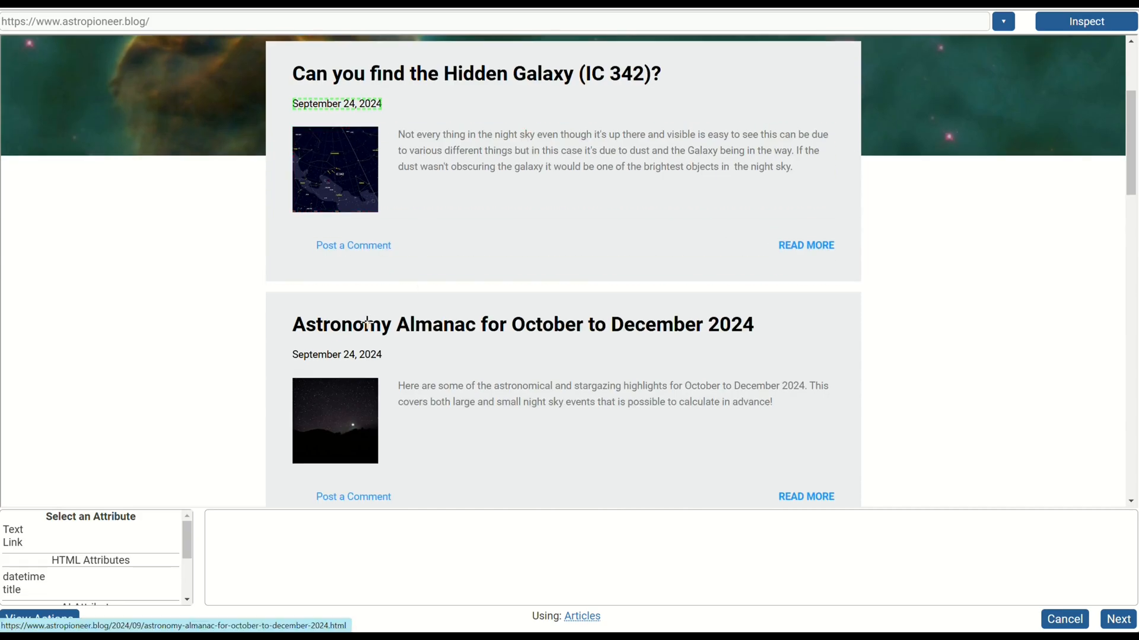
click(27, 530)
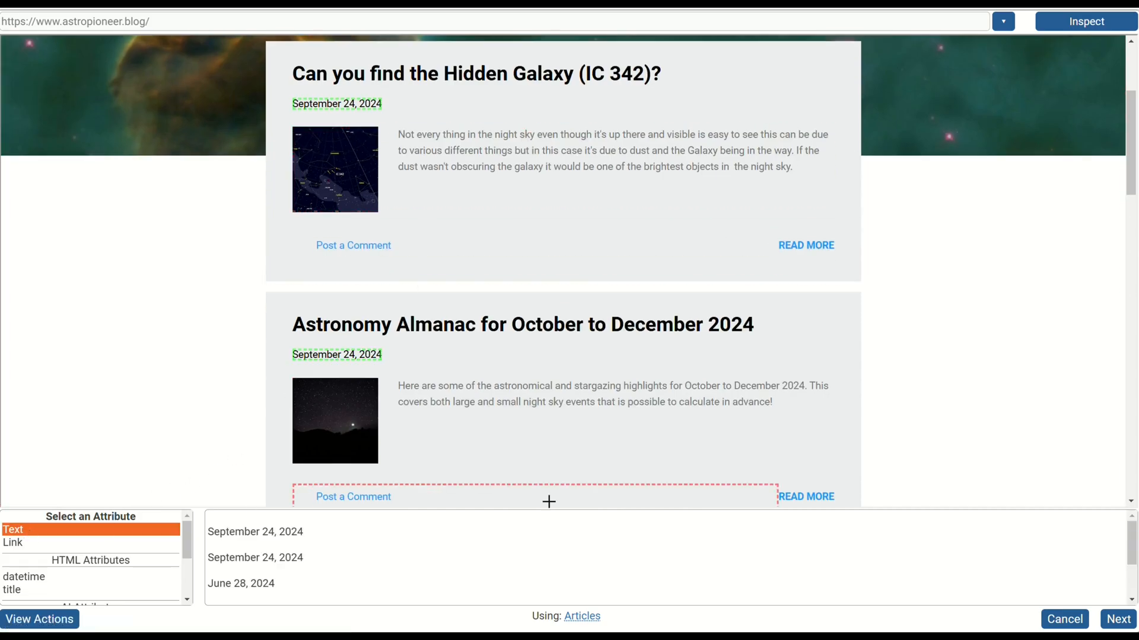
click(1114, 620)
click(452, 358)
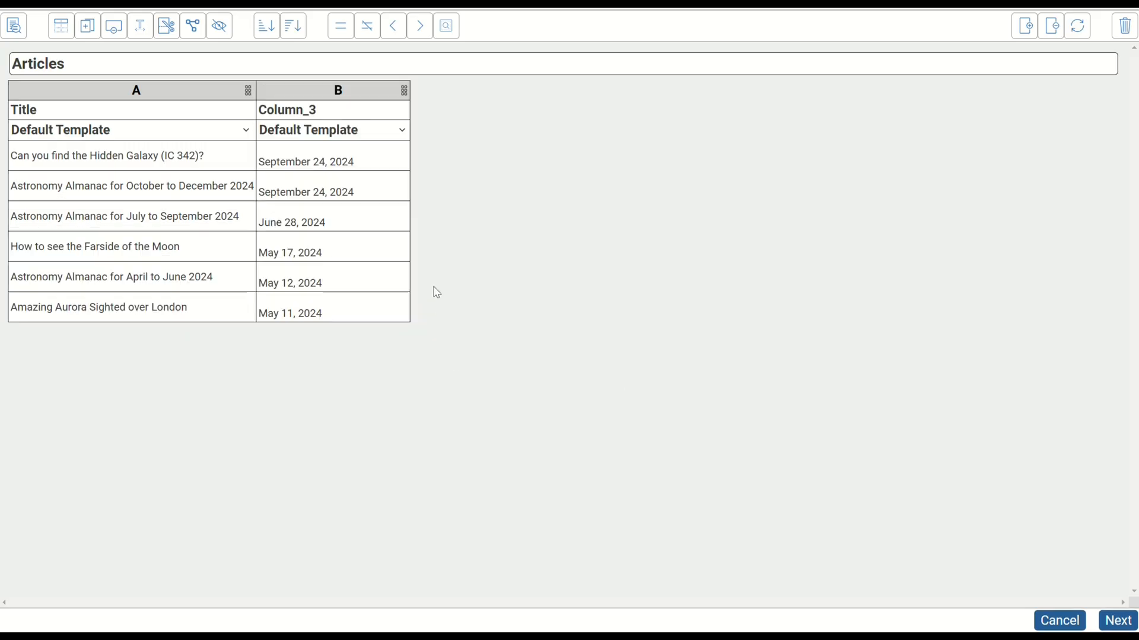
Step: Rename the new date column to Dates and save the scrape instruction
double_click(337, 109)
text(Dates)
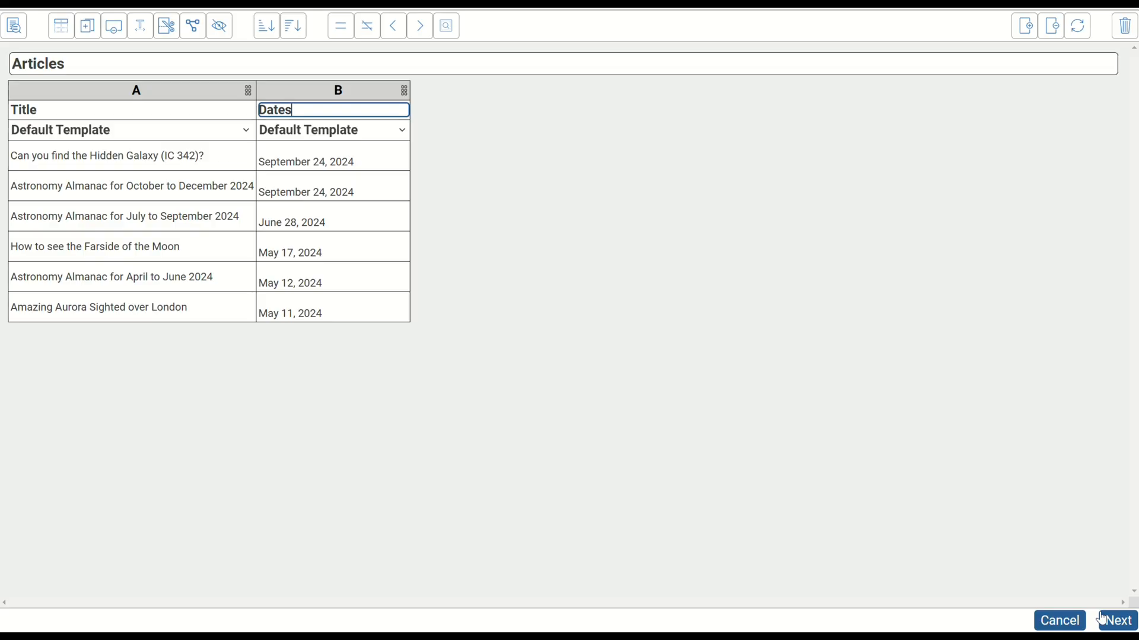
click(1117, 621)
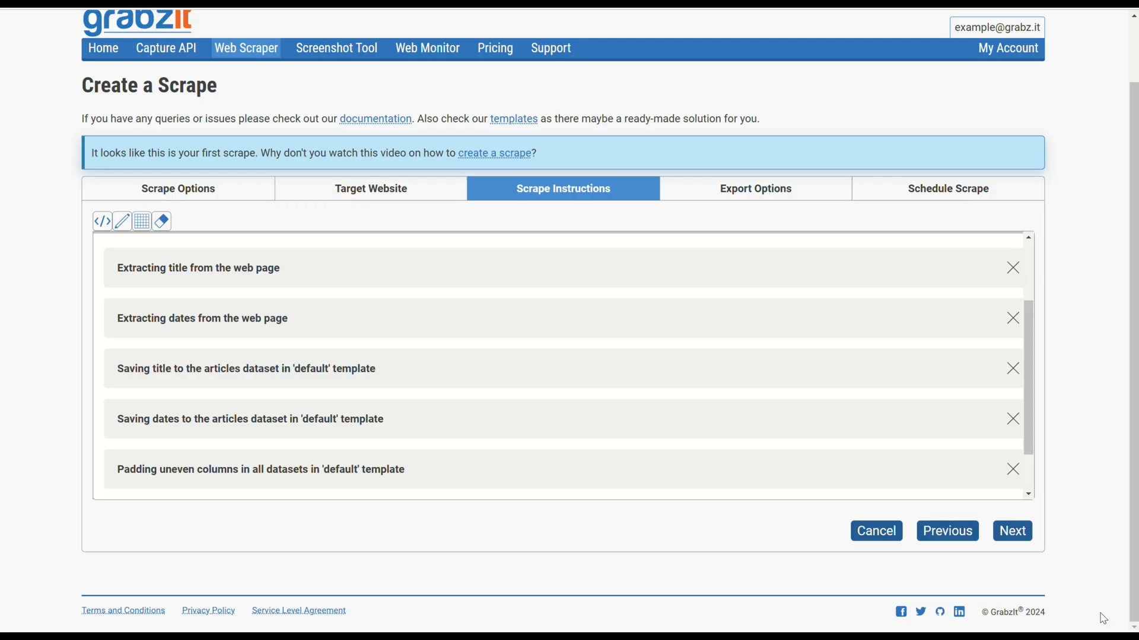
Step: Add a scrape instruction that extracts the Link attribute of all article titles, assigned to the Default Template
scroll(719, 272, up, 3)
click(620, 259)
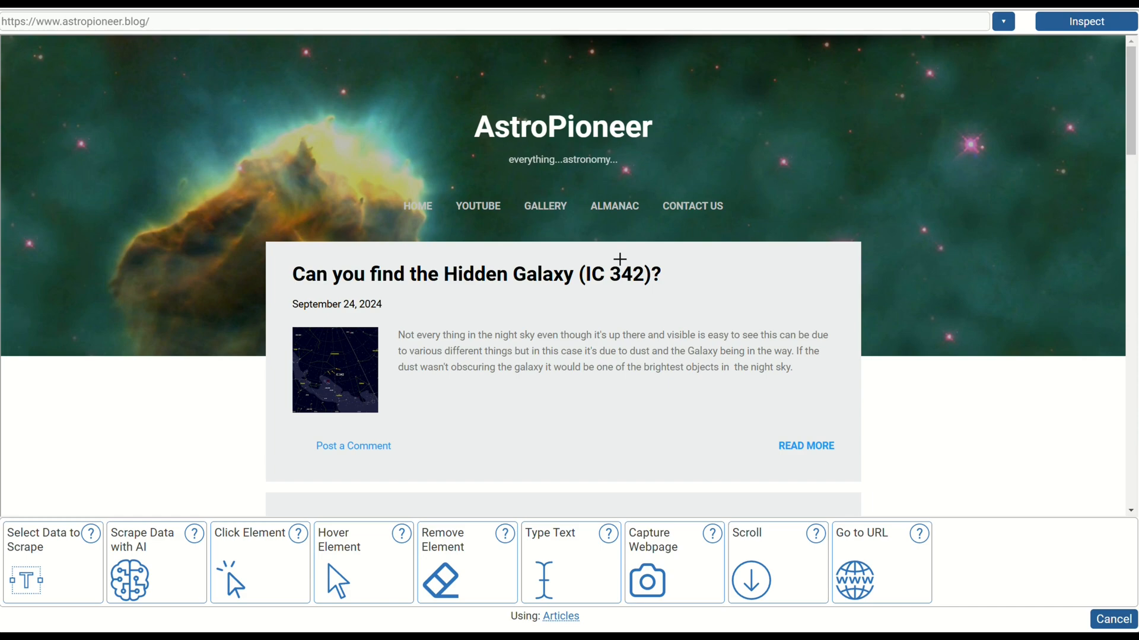
click(94, 557)
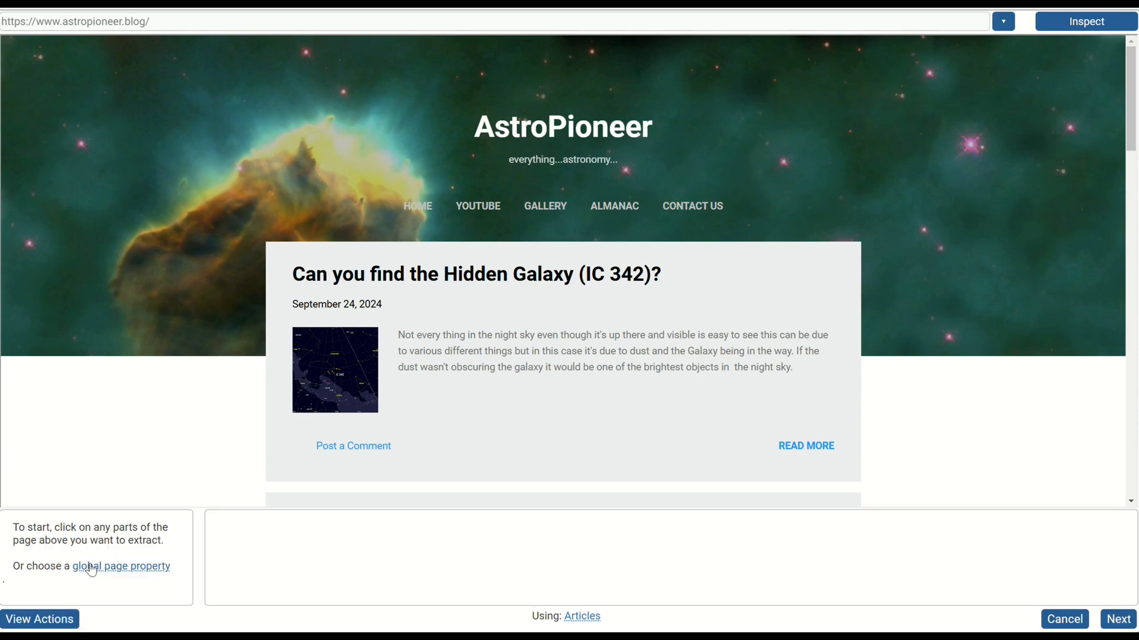
click(450, 276)
scroll(449, 275, down, 3)
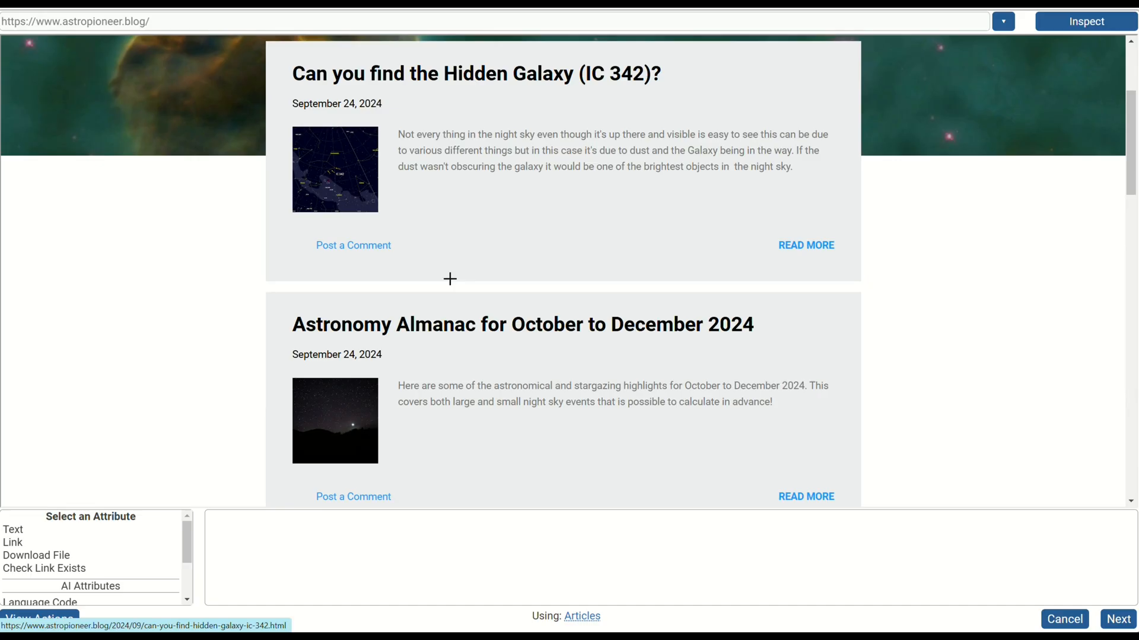
click(453, 325)
scroll(457, 318, down, 4)
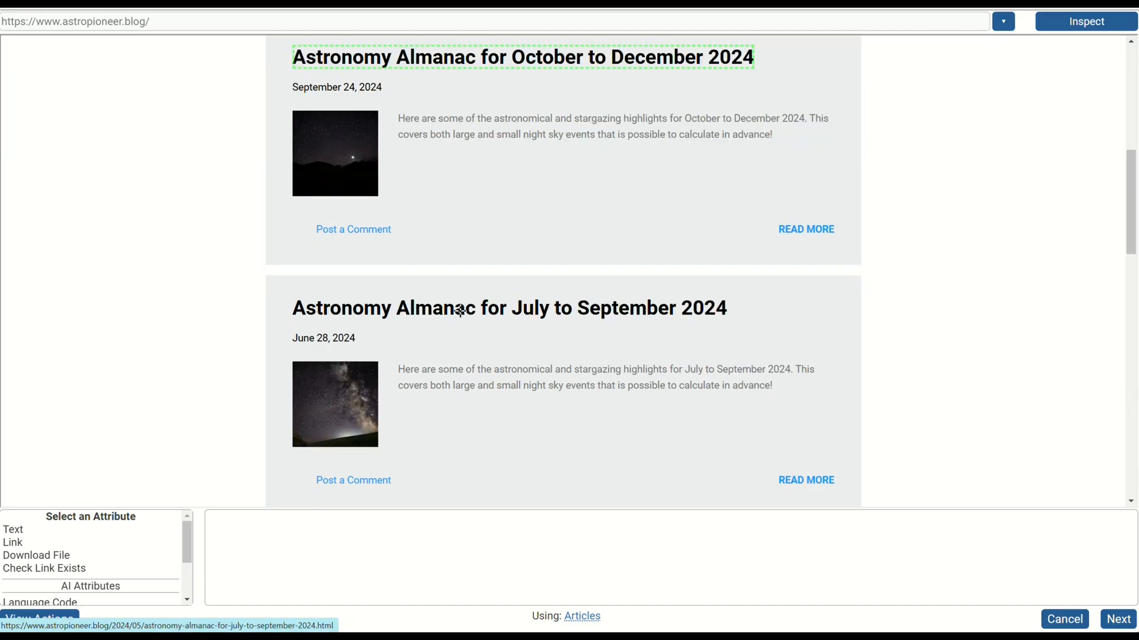
click(30, 542)
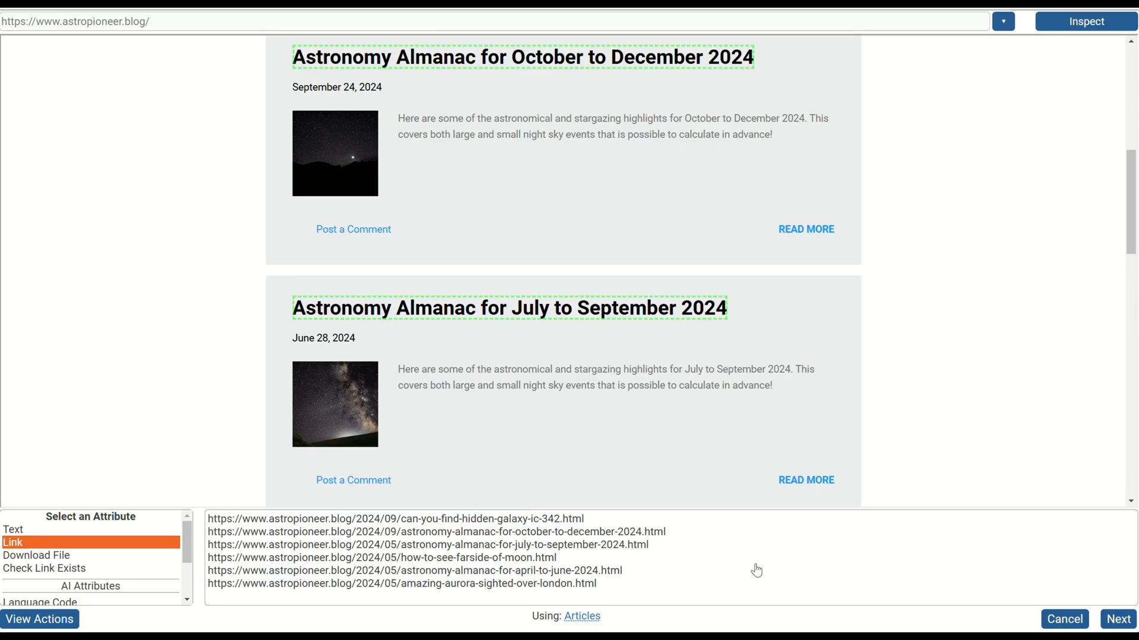
click(1112, 619)
click(443, 358)
Step: Rename the new URL column to Links and save the scrape instruction
click(504, 113)
double_click(504, 112)
text(Links)
click(1119, 628)
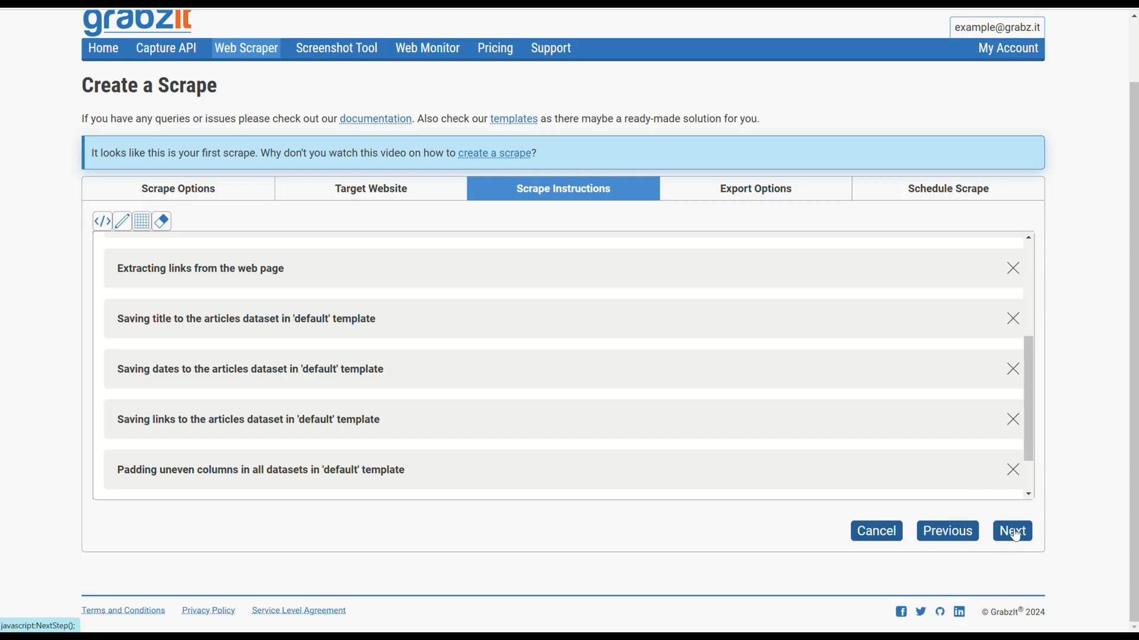
Step: Keep the Excel and CSV export with email notification and the immediate start, and create the scrape
click(1012, 532)
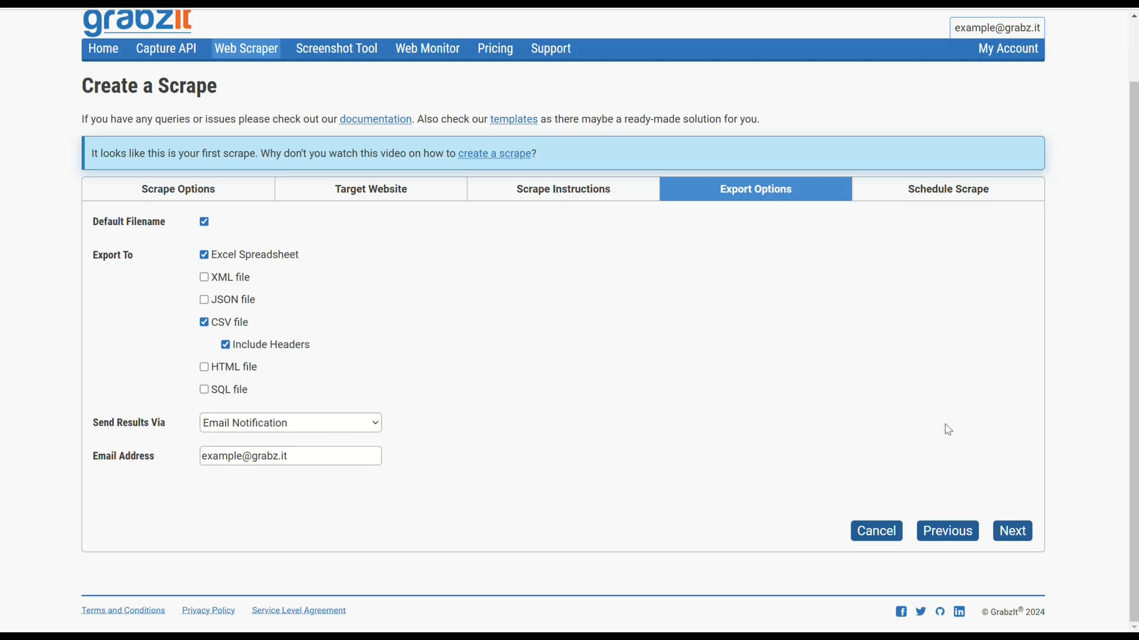
click(1012, 532)
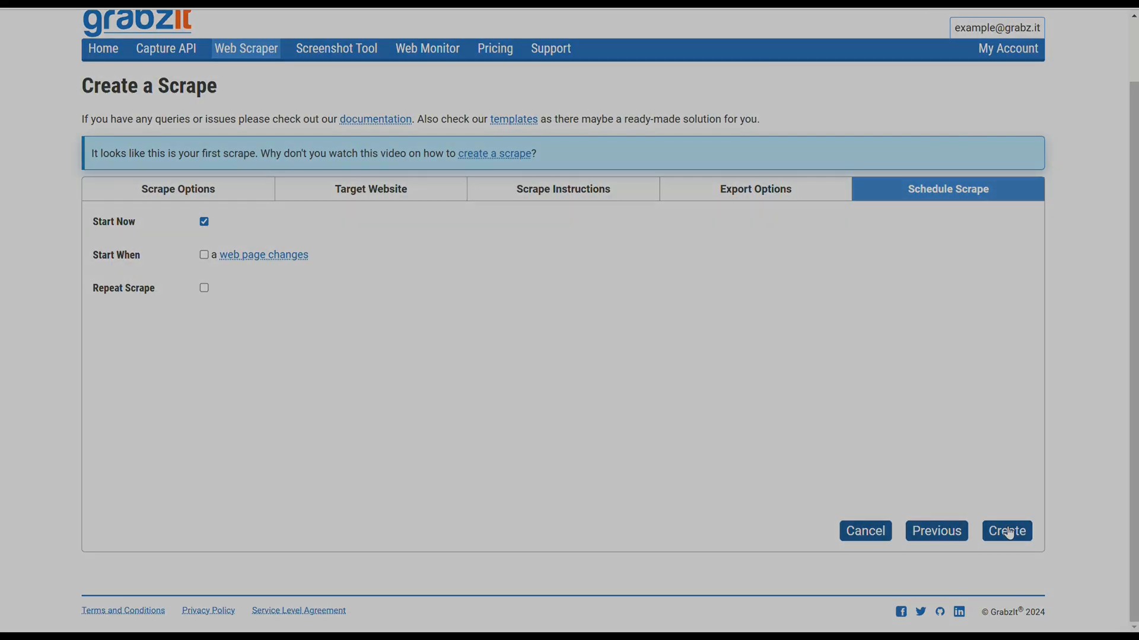
click(1008, 532)
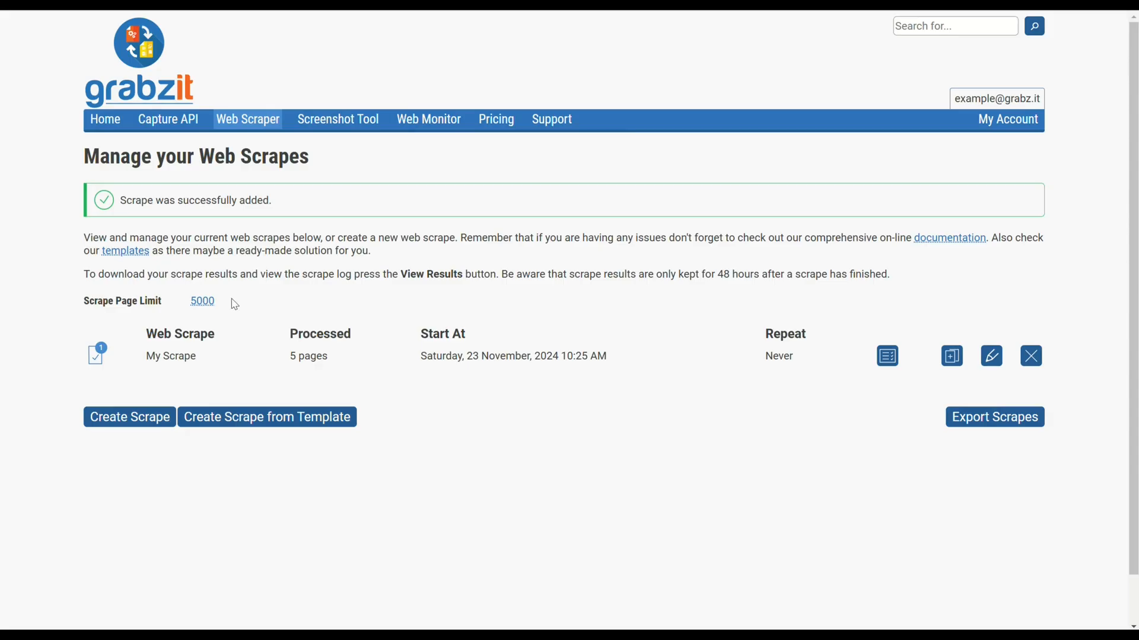
Step: Start a new scrape named My Scrape AI and limit it to stop after 5 pages
click(146, 419)
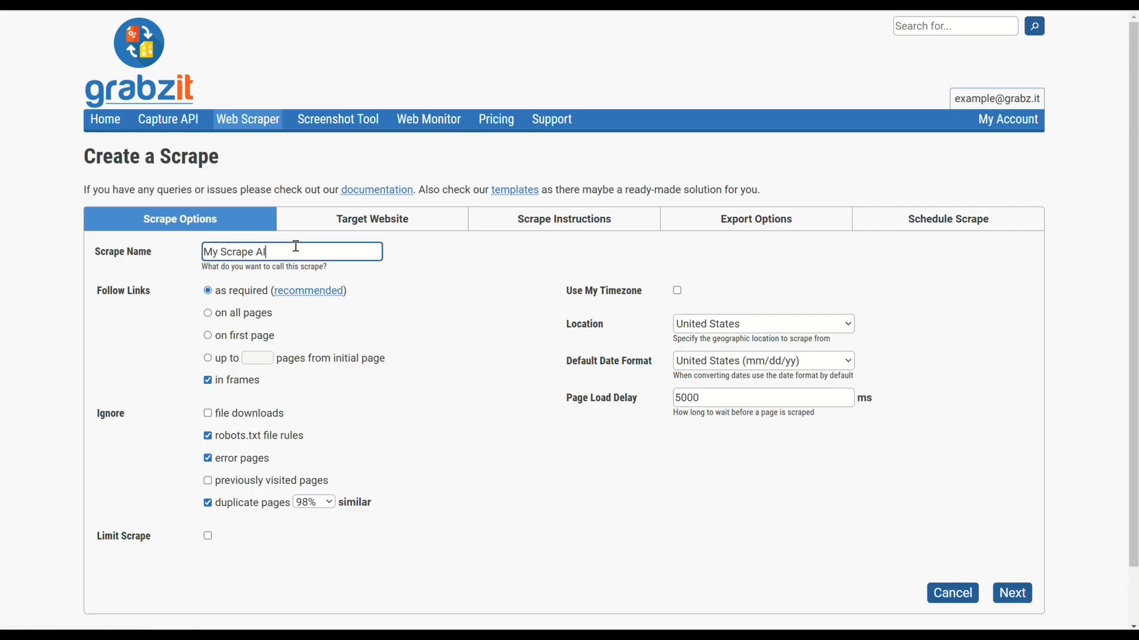
click(207, 536)
click(284, 567)
text(5)
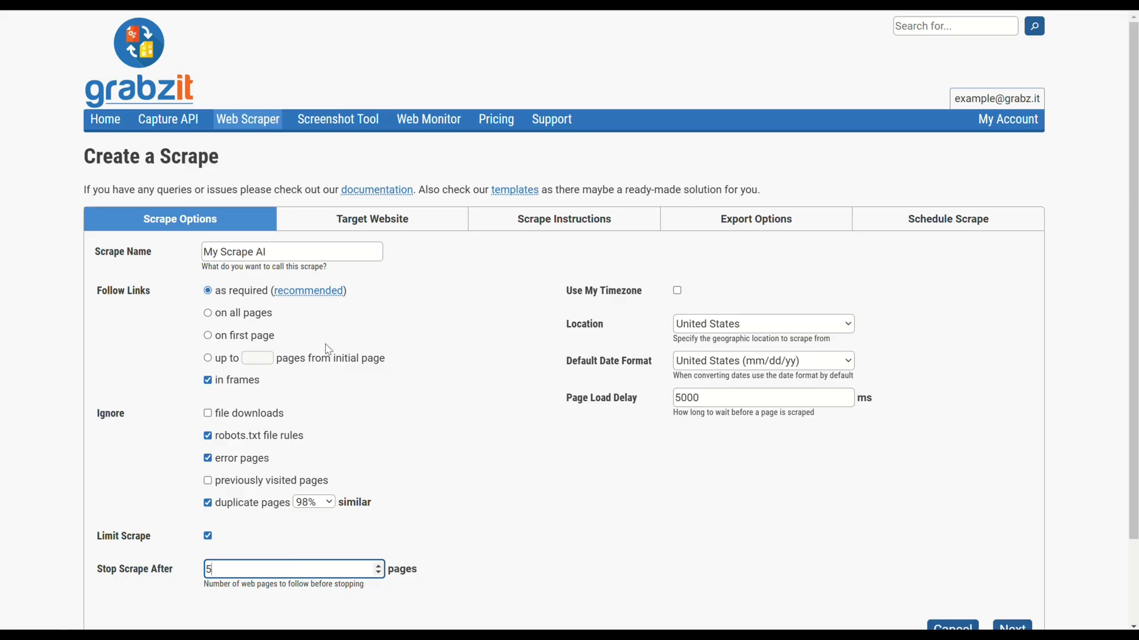
click(392, 220)
click(331, 258)
text(https://w)
text(www)
text(.astropio)
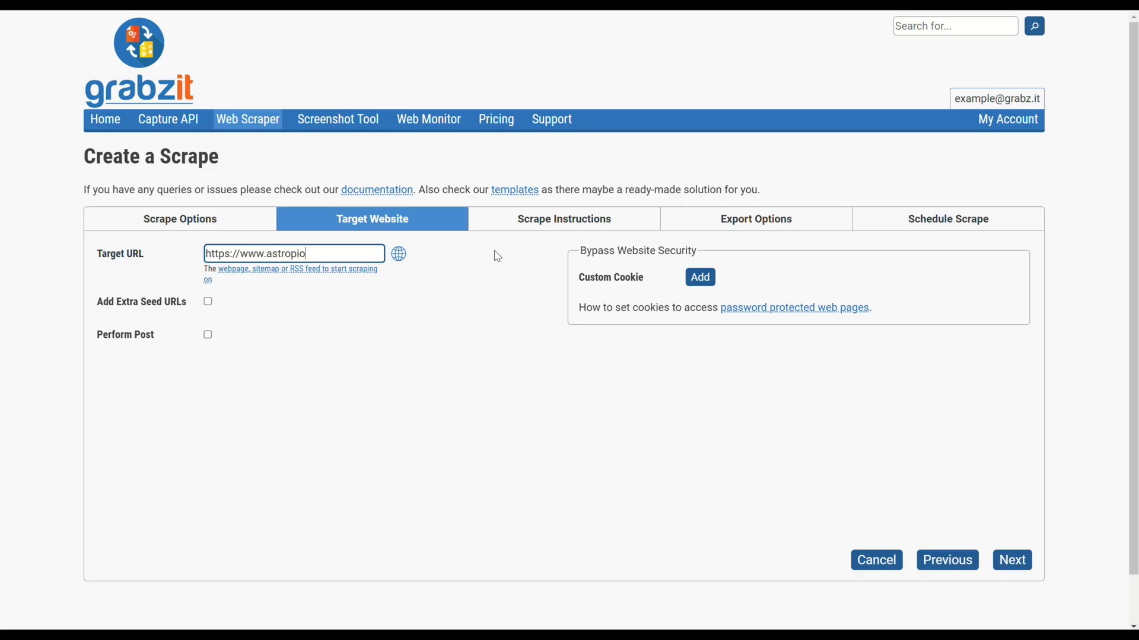
text(neer.o)
key(BackSpace)
text(blog/)
Step: Add a Scrape Data with AI instruction that extracts "article title", executed in the Default Template
click(591, 225)
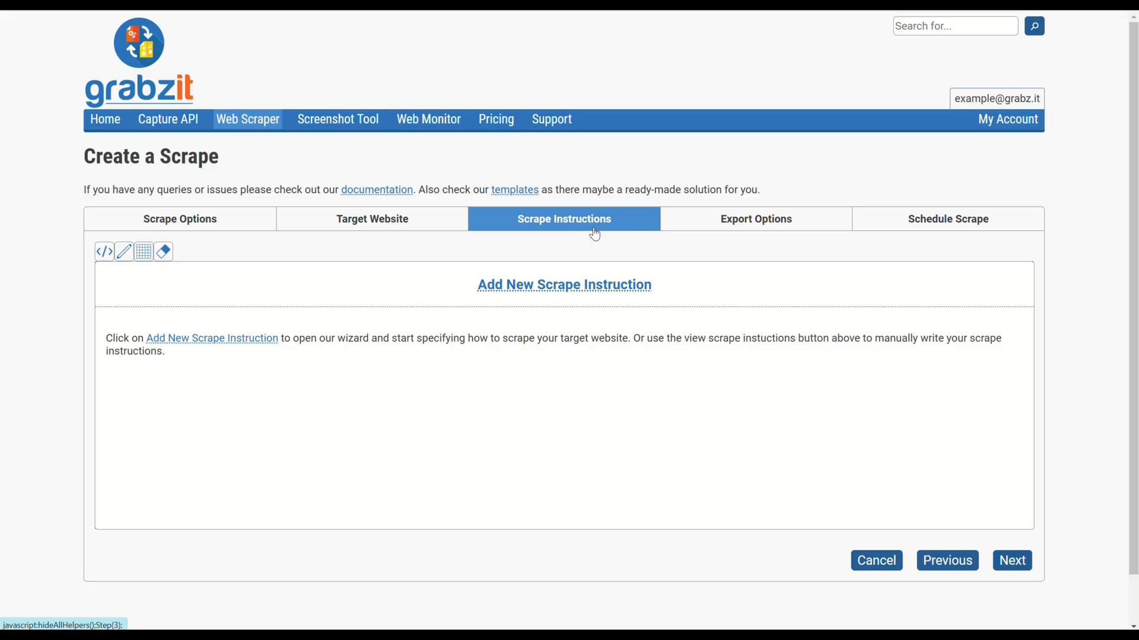
click(622, 291)
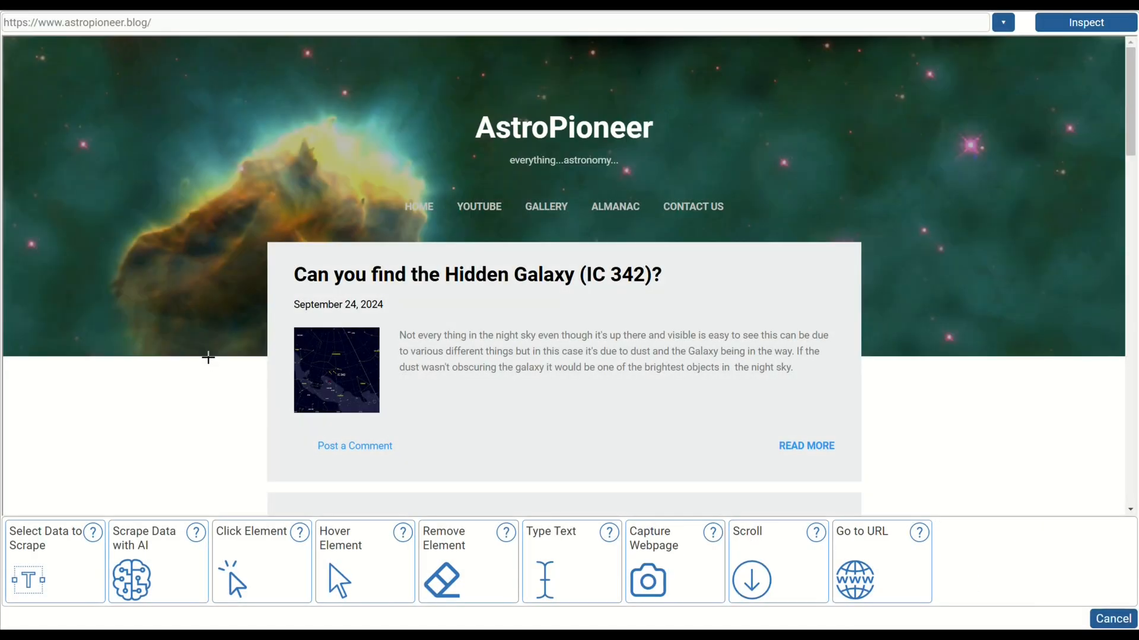
click(146, 554)
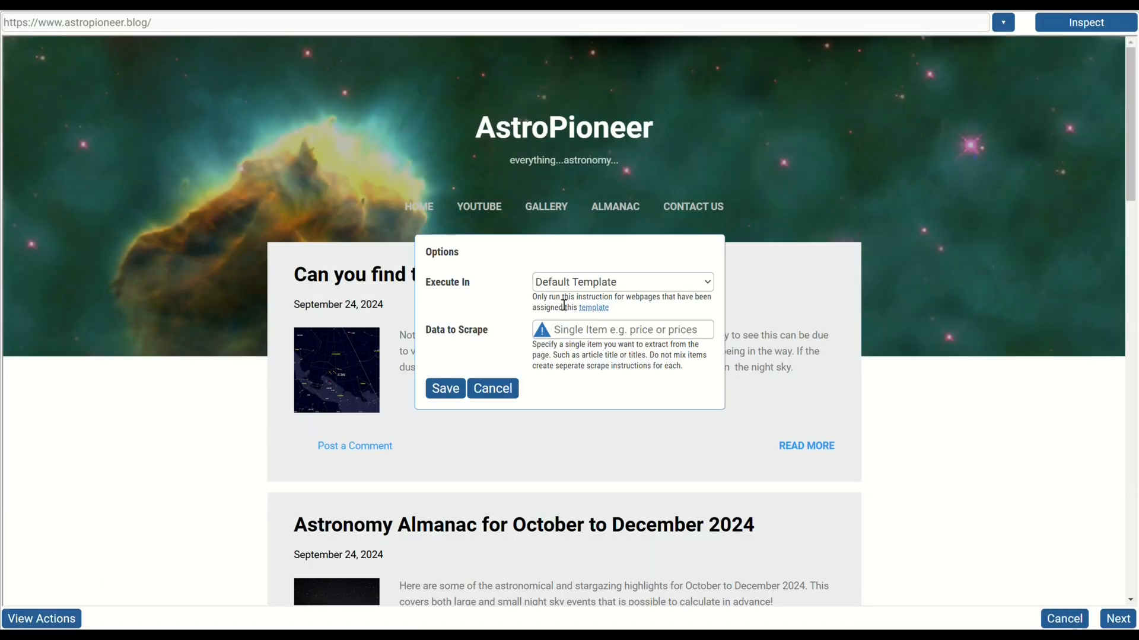
click(677, 331)
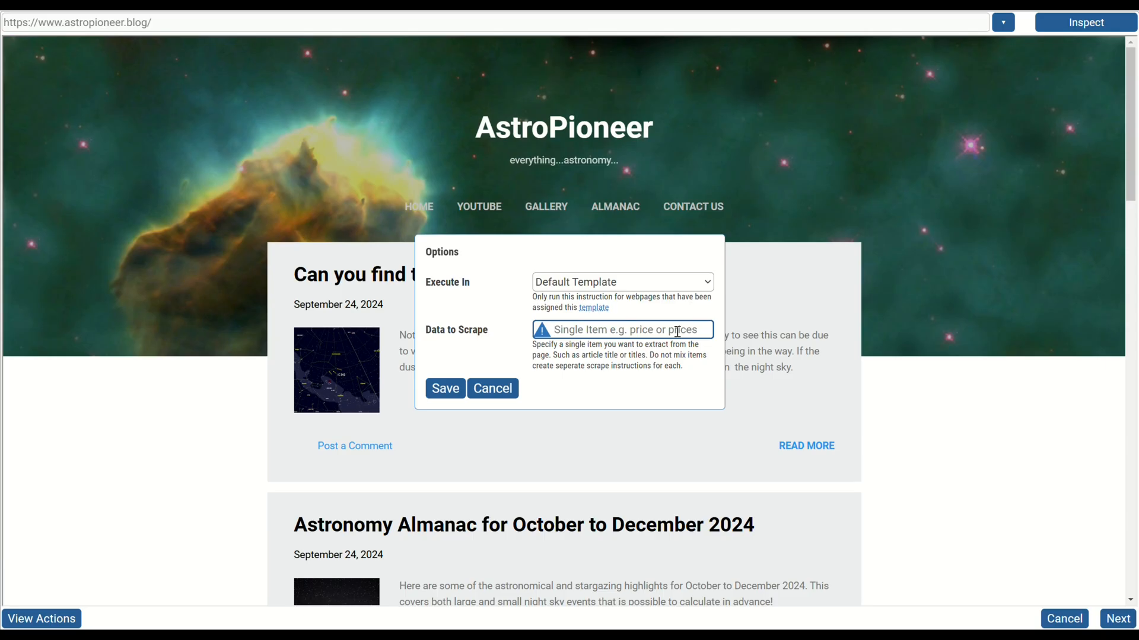
text(article title)
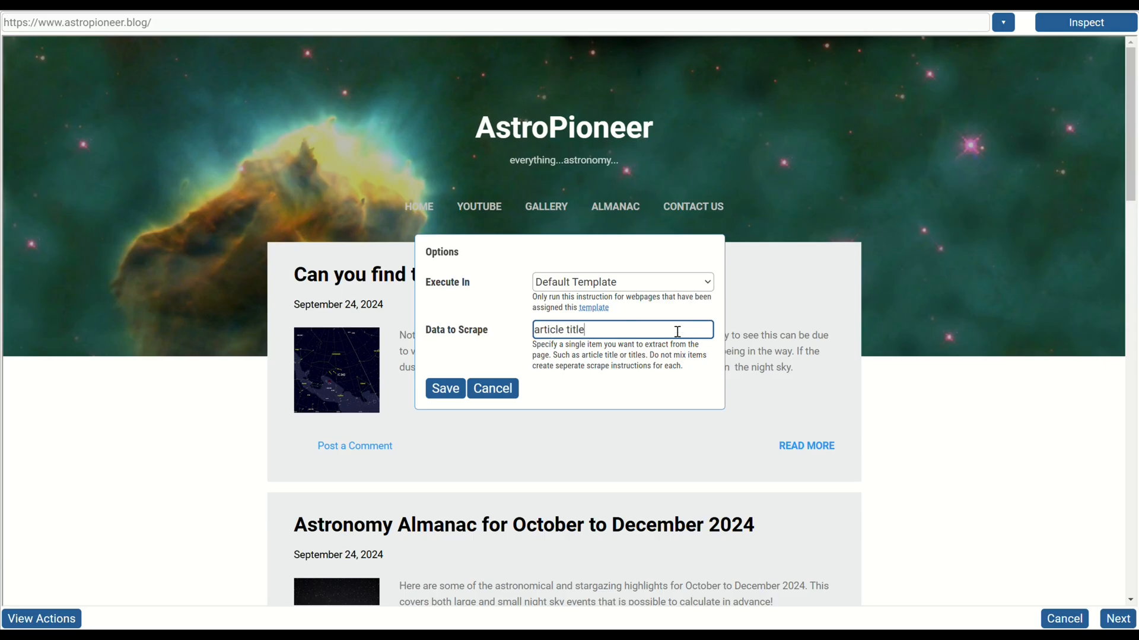
click(447, 386)
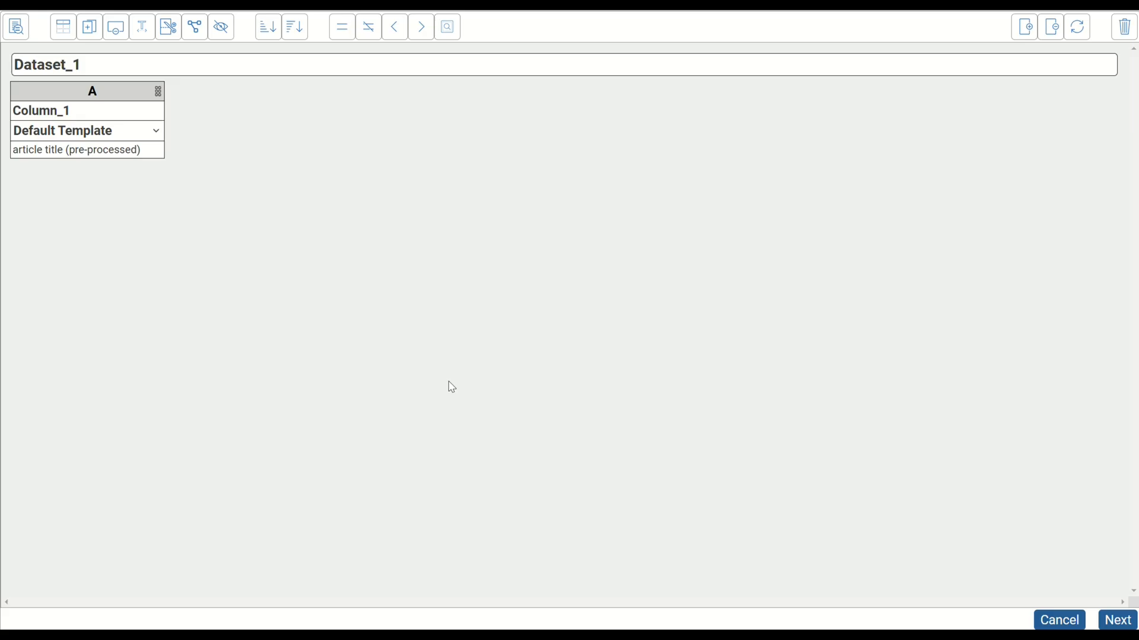
Step: Name the dataset Articles and its column Title, and save the scrape instruction
click(95, 56)
text(Articles)
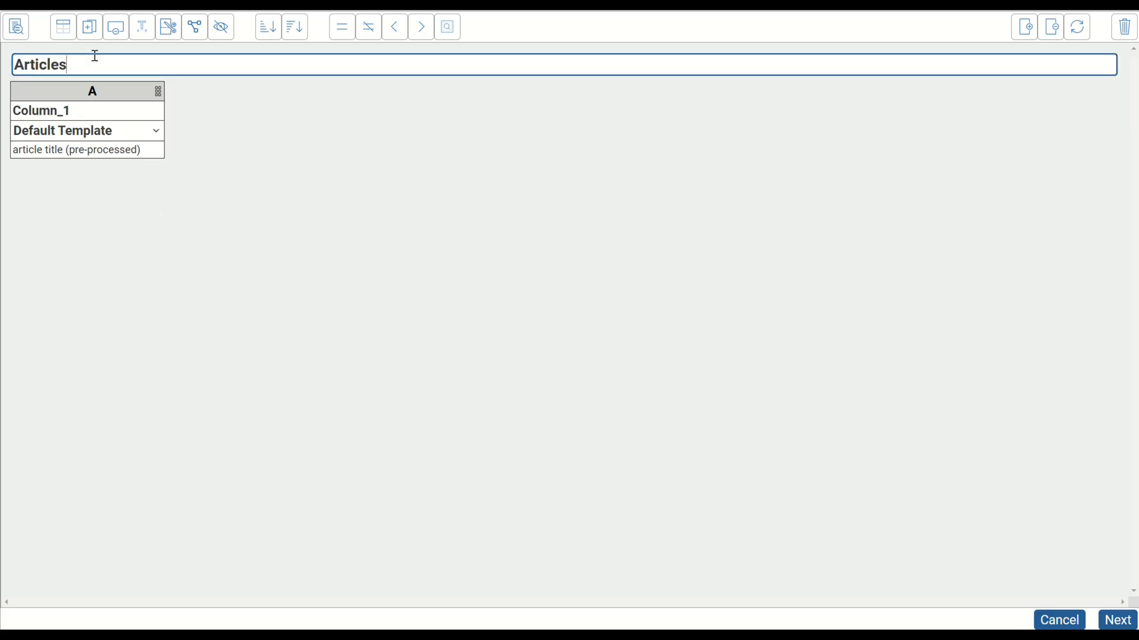
click(93, 112)
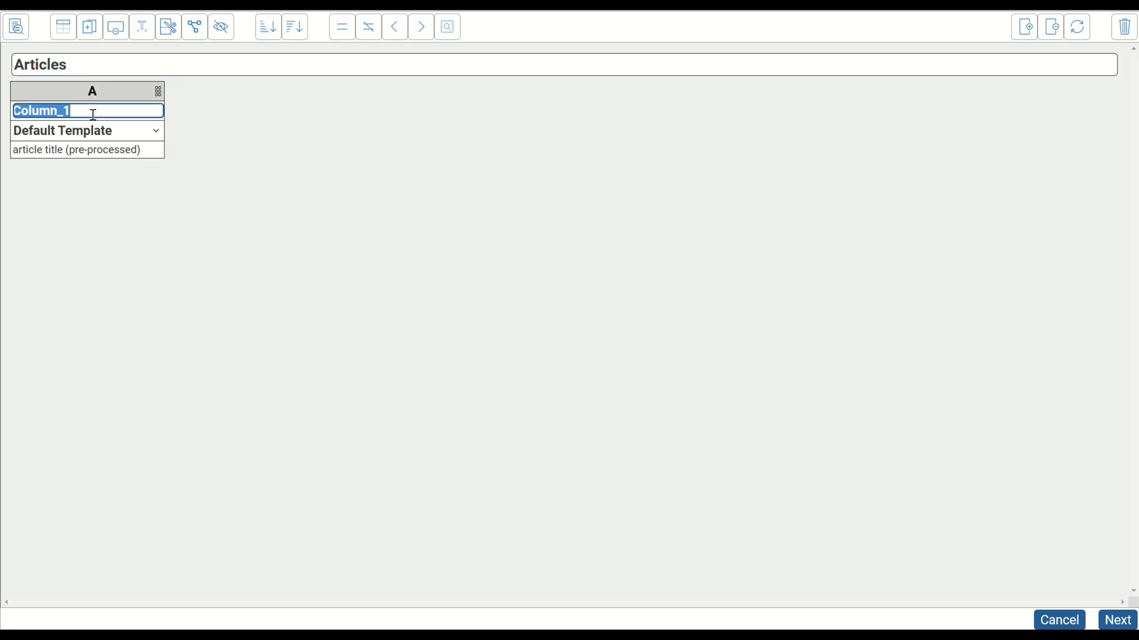
text(Title)
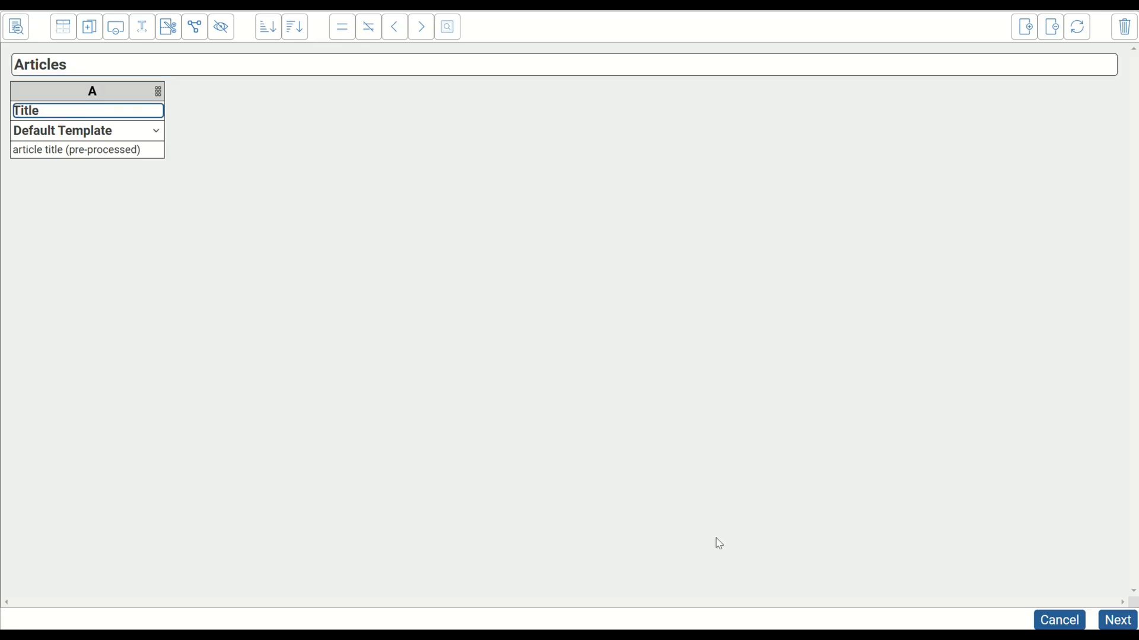
click(1133, 625)
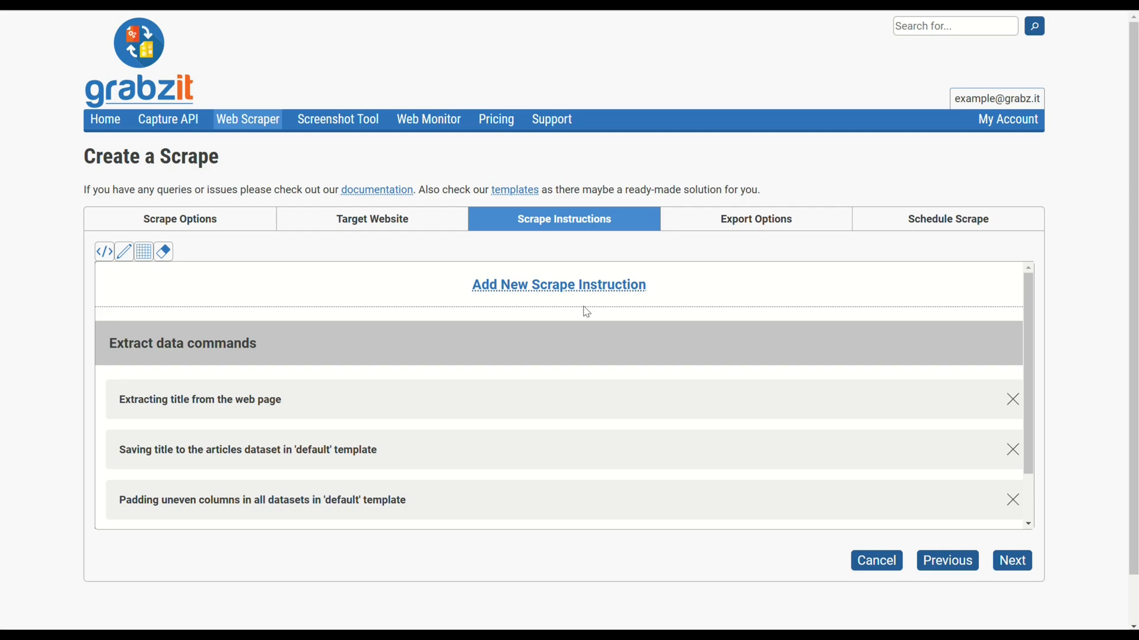
Step: Add a Scrape Data with AI instruction that extracts "article date", executed in the Default Template
click(581, 285)
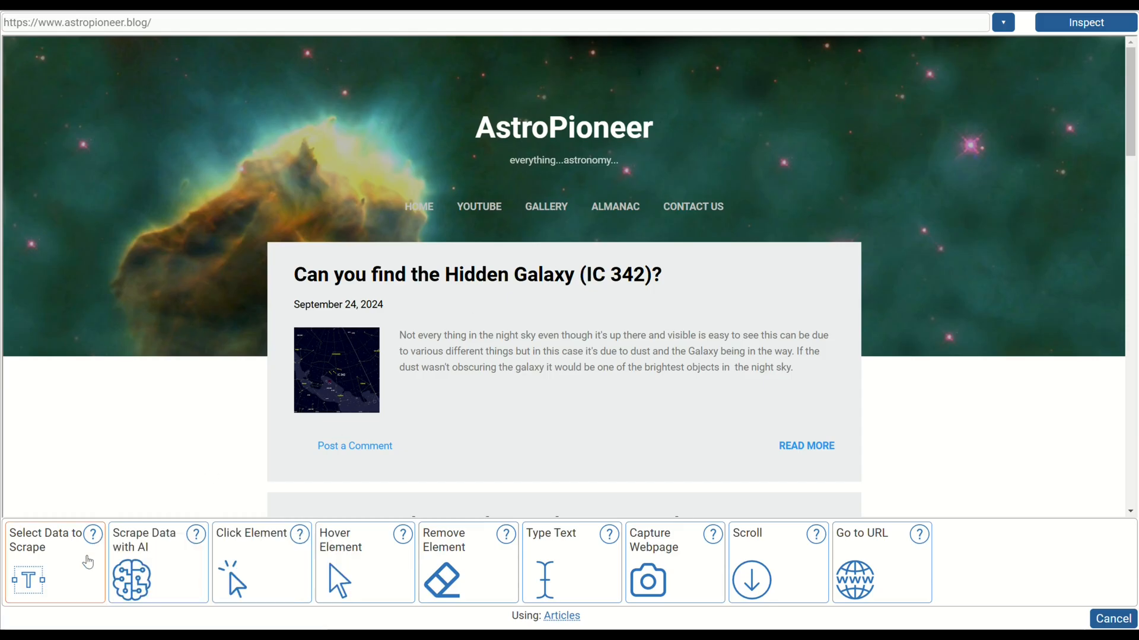
click(148, 567)
click(577, 330)
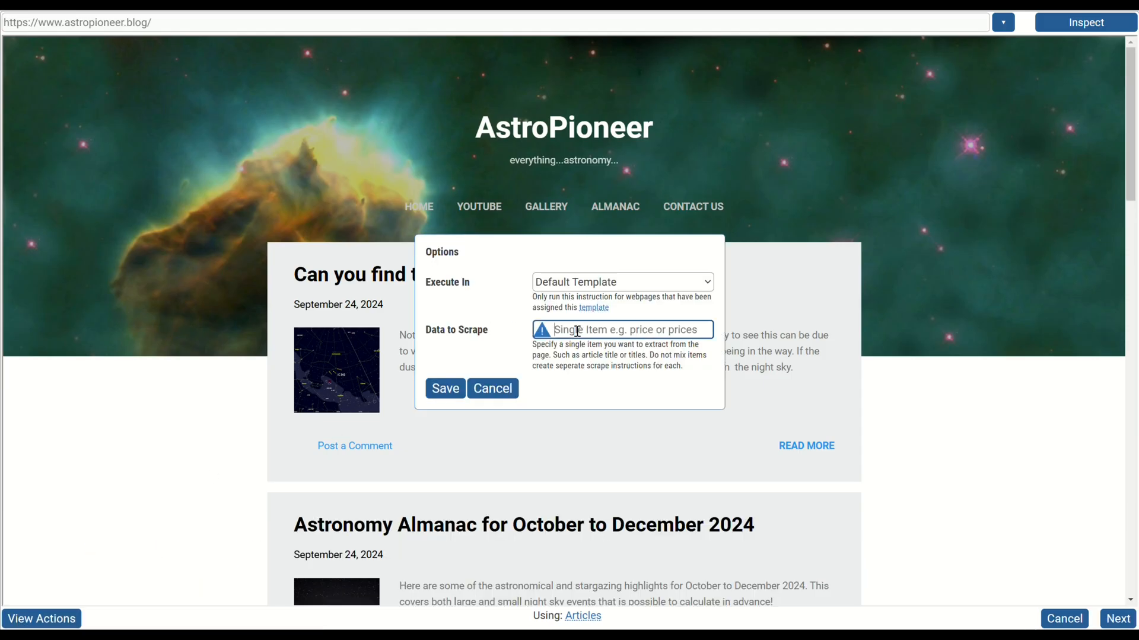
text(article )
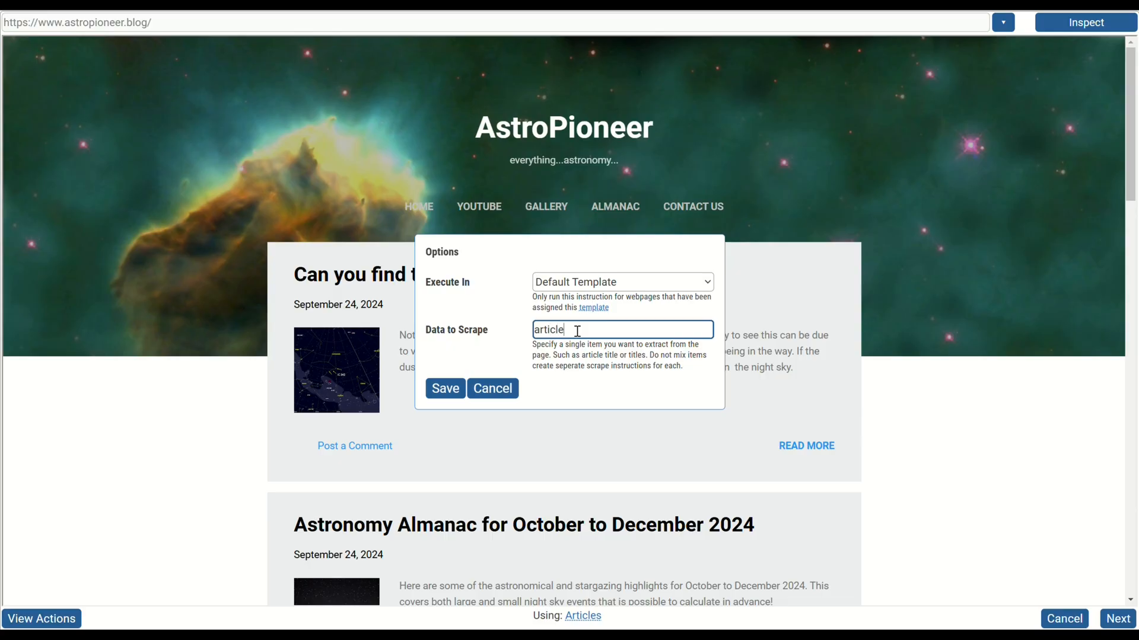
text(date)
click(445, 389)
Step: Rename the new article date column to Date and save the scrape instruction
click(240, 111)
text(Date)
click(1114, 620)
Step: Add a Scrape Data with AI instruction that extracts "article link", executed in the Default Template
scroll(700, 403, up, 3)
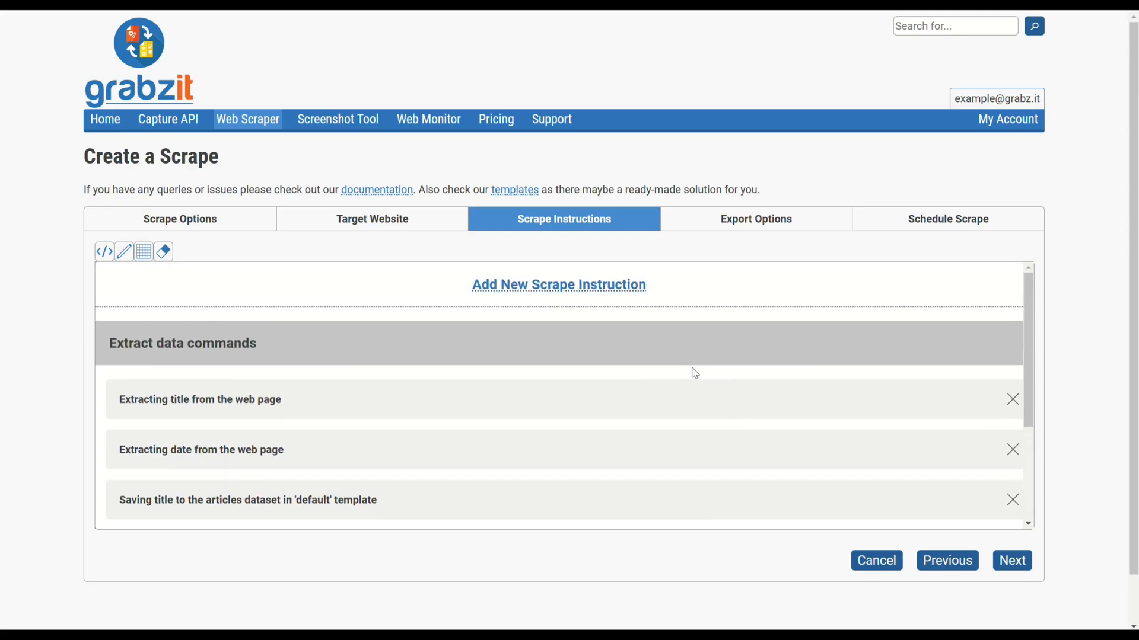
click(508, 285)
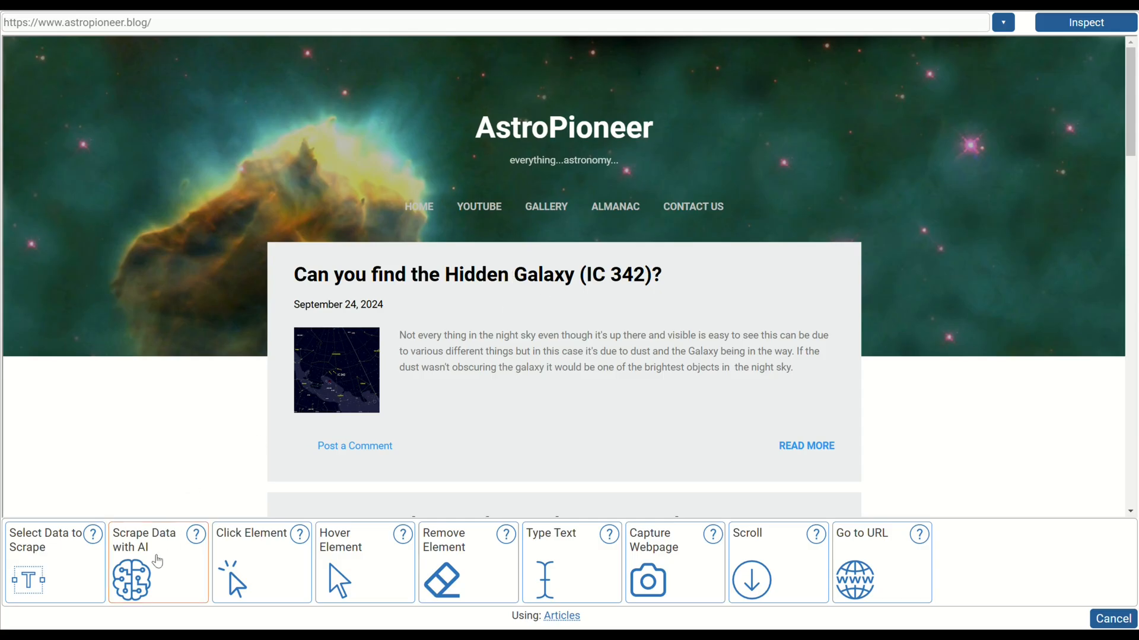
click(158, 560)
click(586, 332)
text(article li)
text(nk)
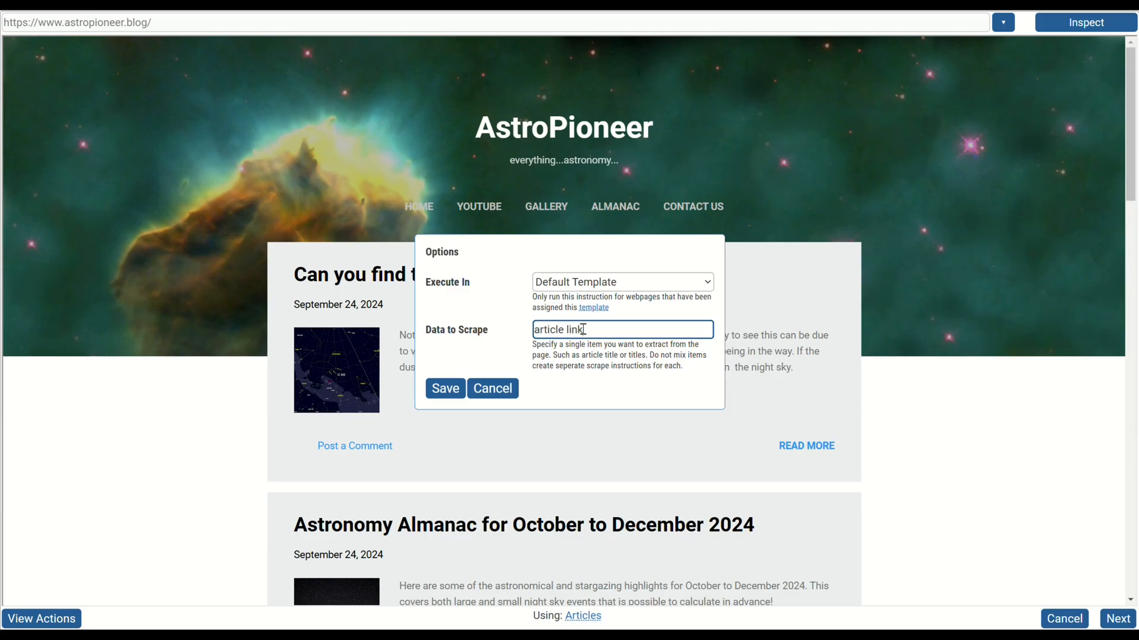
click(451, 394)
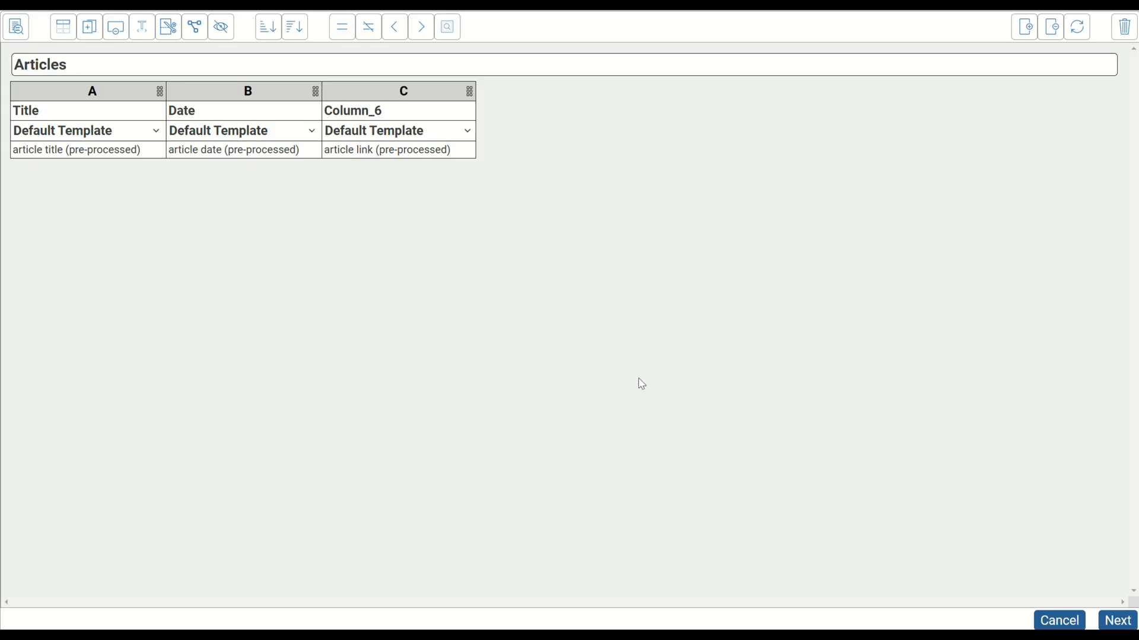
Step: Rename the new article link column to Link and save the scrape instruction
double_click(398, 110)
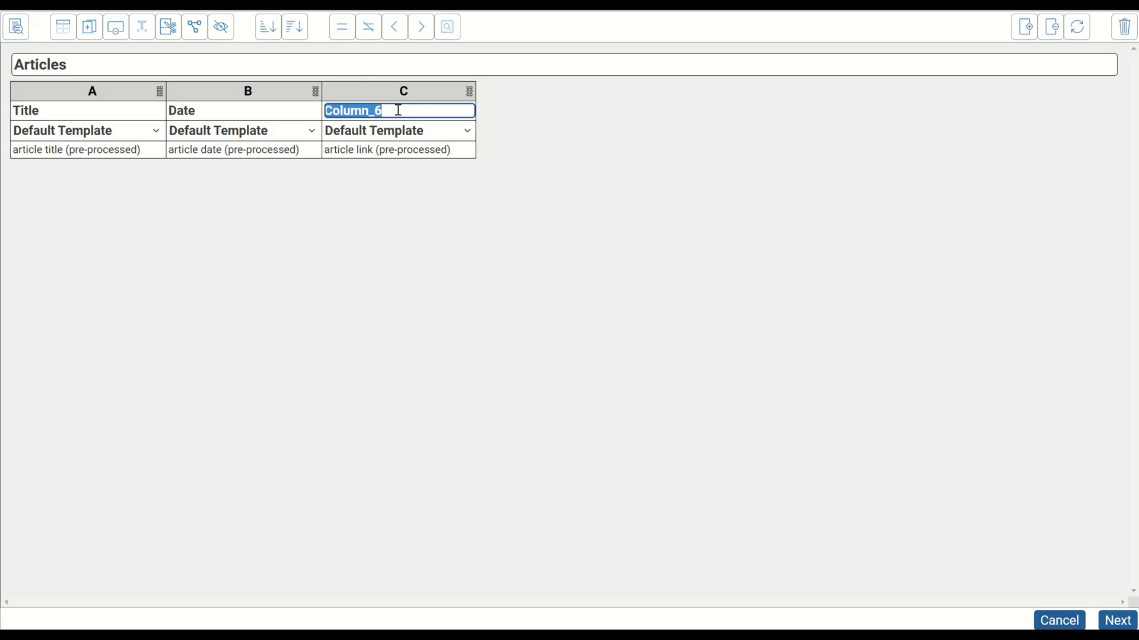
text(Link)
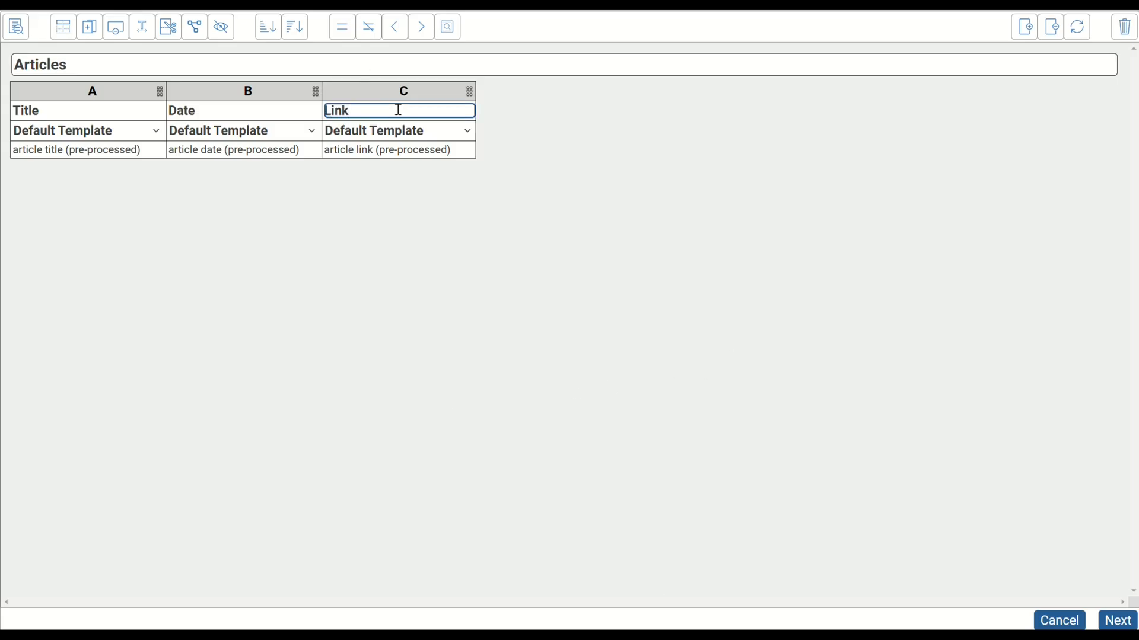
click(1114, 621)
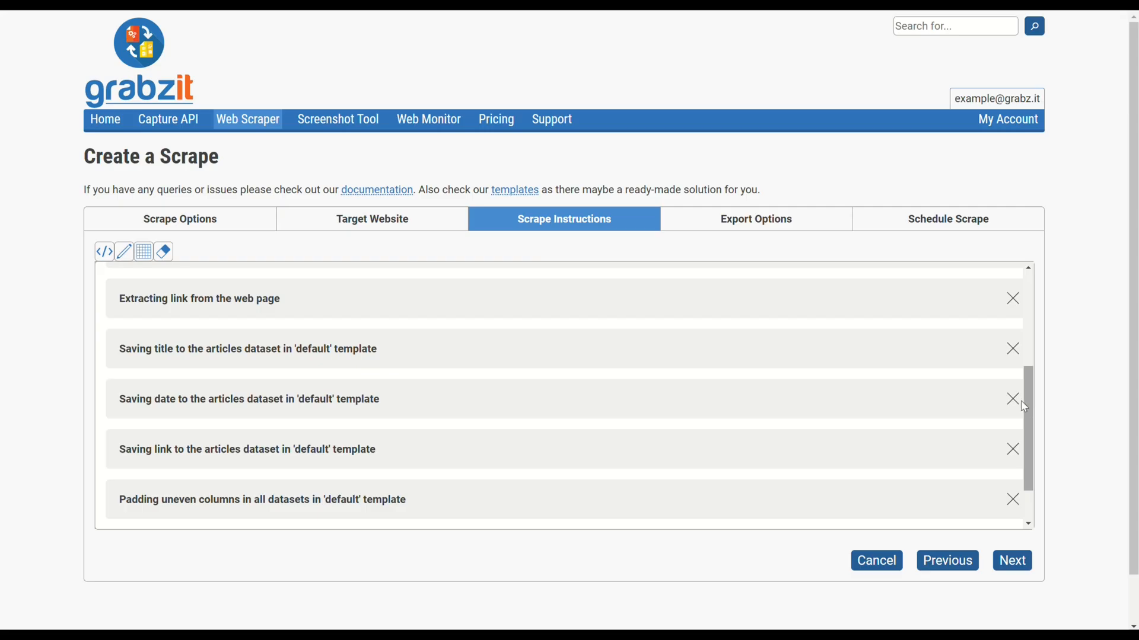
Step: Keep the Excel and CSV export, email notification and immediate start for the AI scrape, and create it
click(1011, 564)
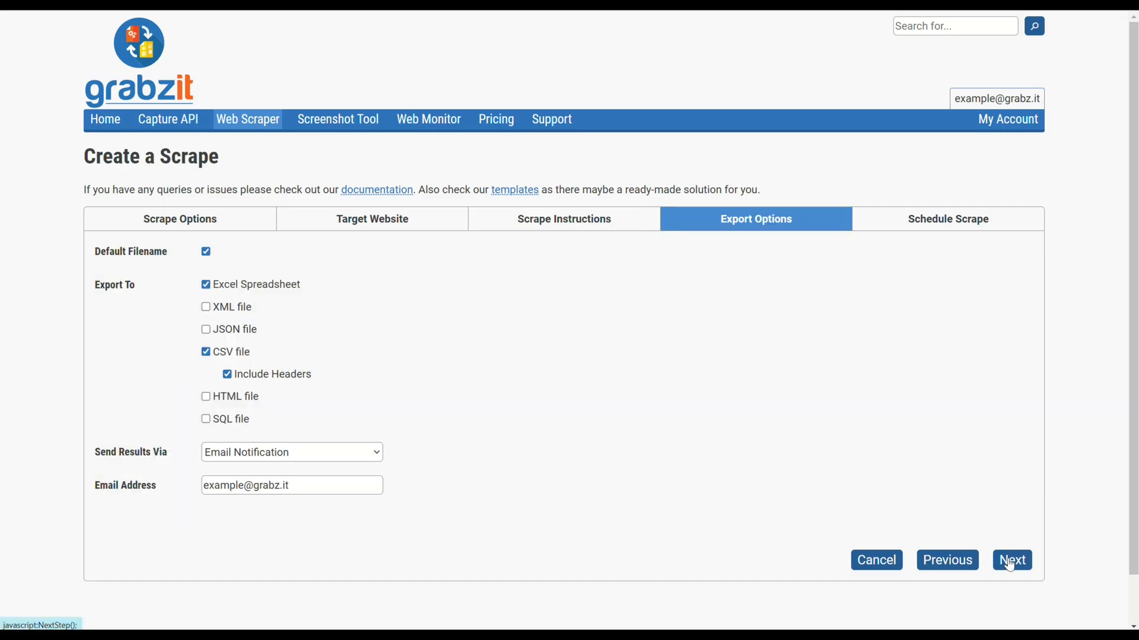
click(1011, 563)
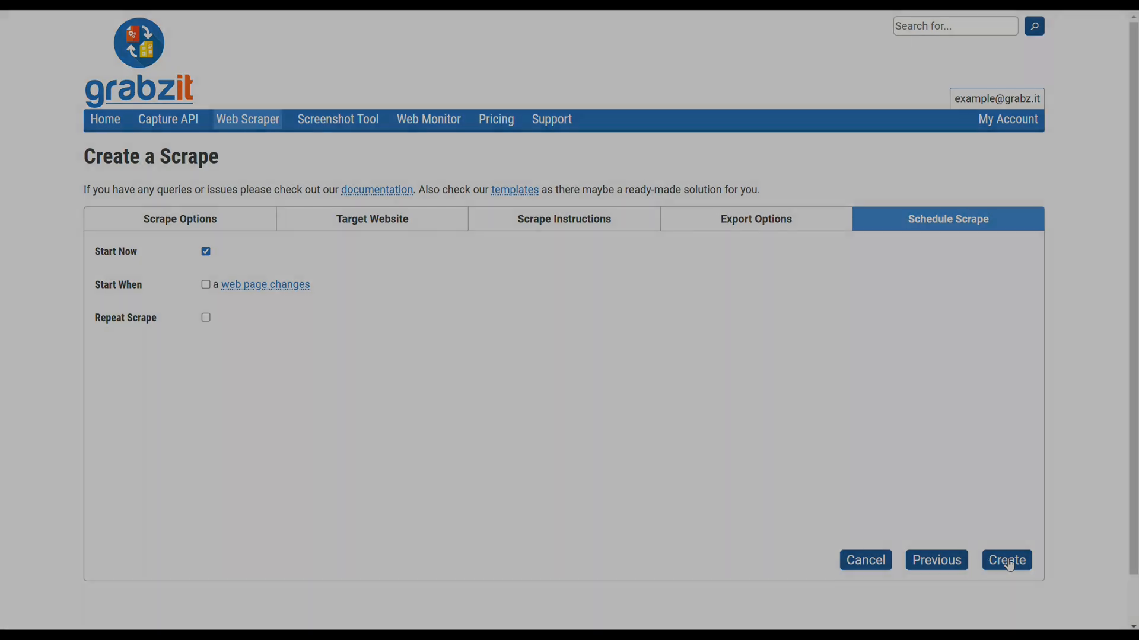
click(1011, 564)
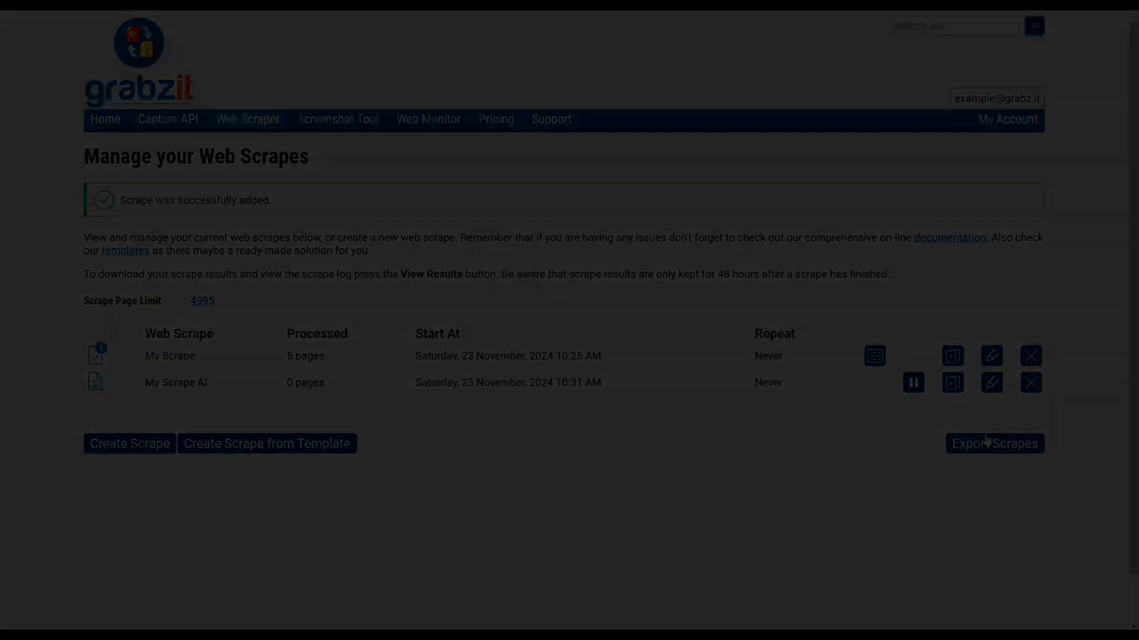